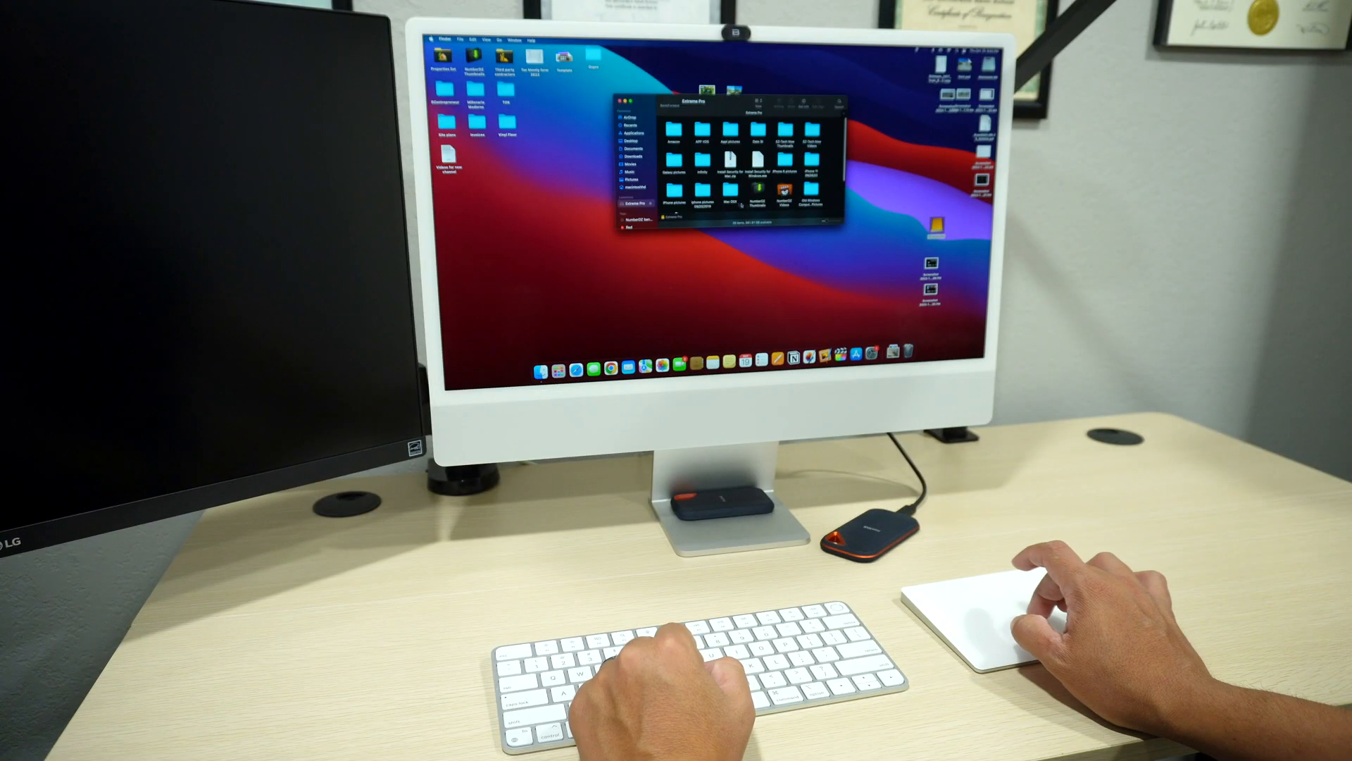
pyautogui.scroll(-5, 757, 204)
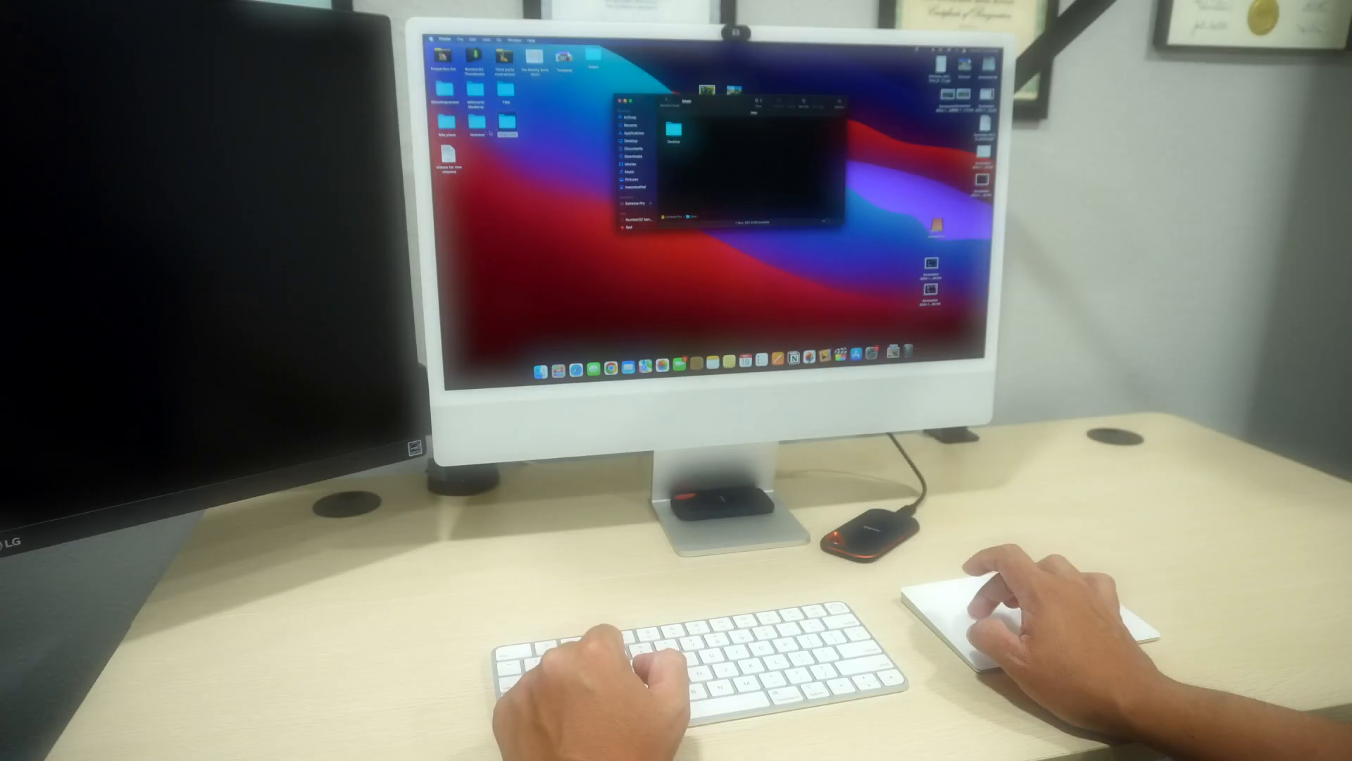
pyautogui.click(476, 124)
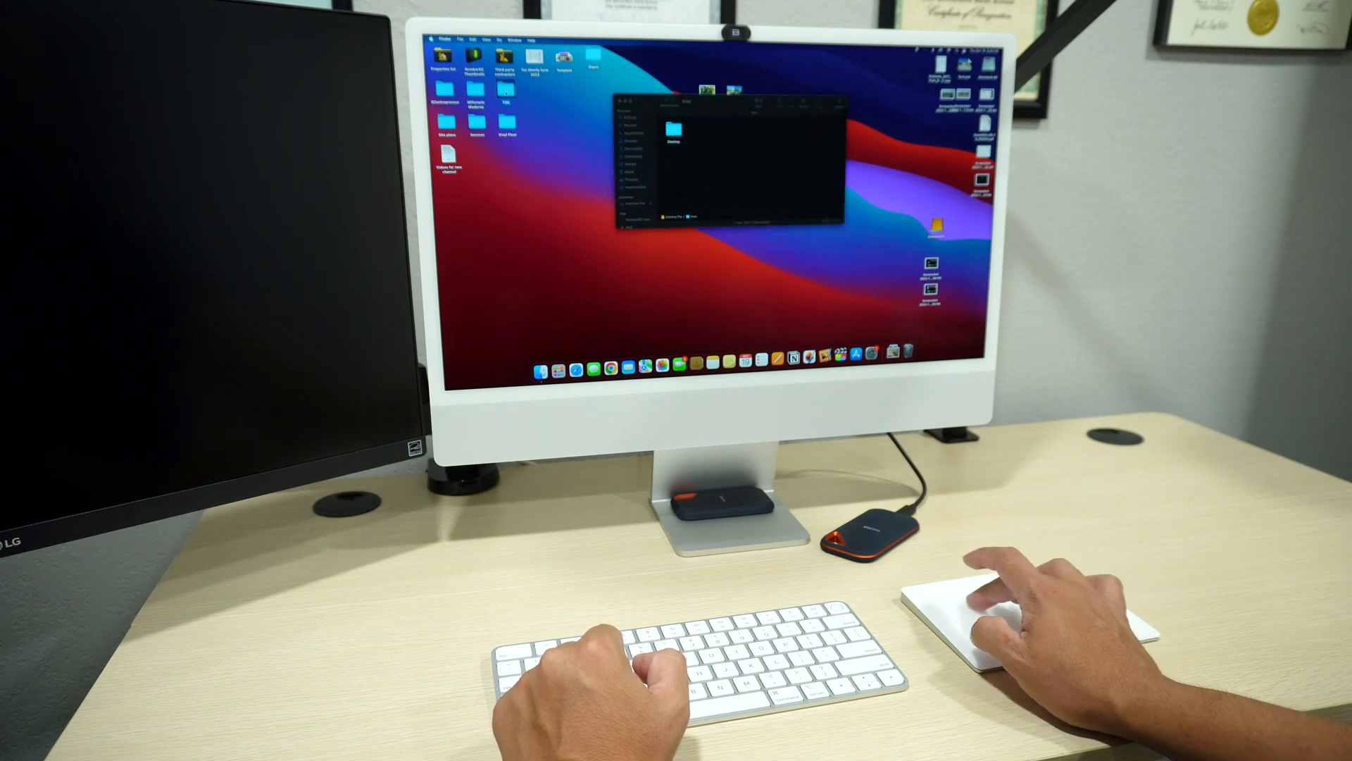
pyautogui.press('super+n')
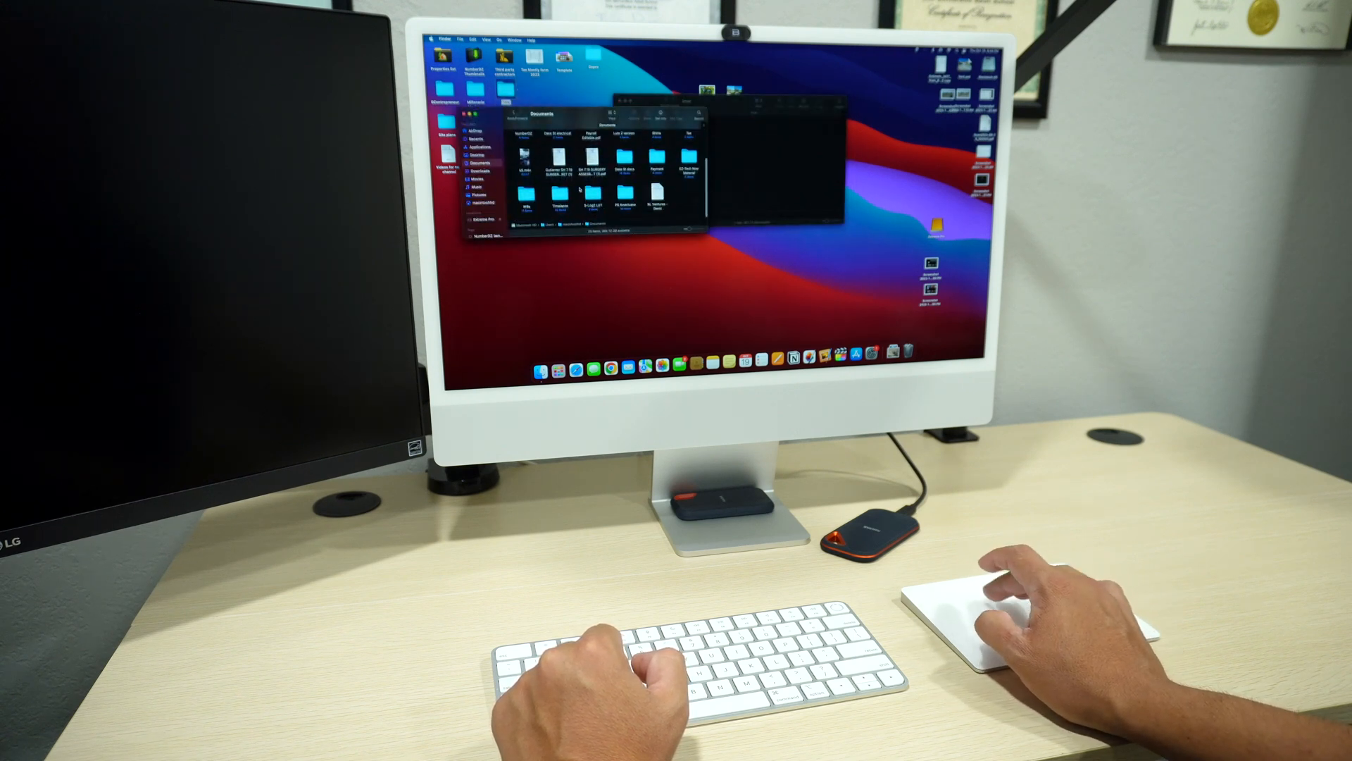
pyautogui.press('super+w')
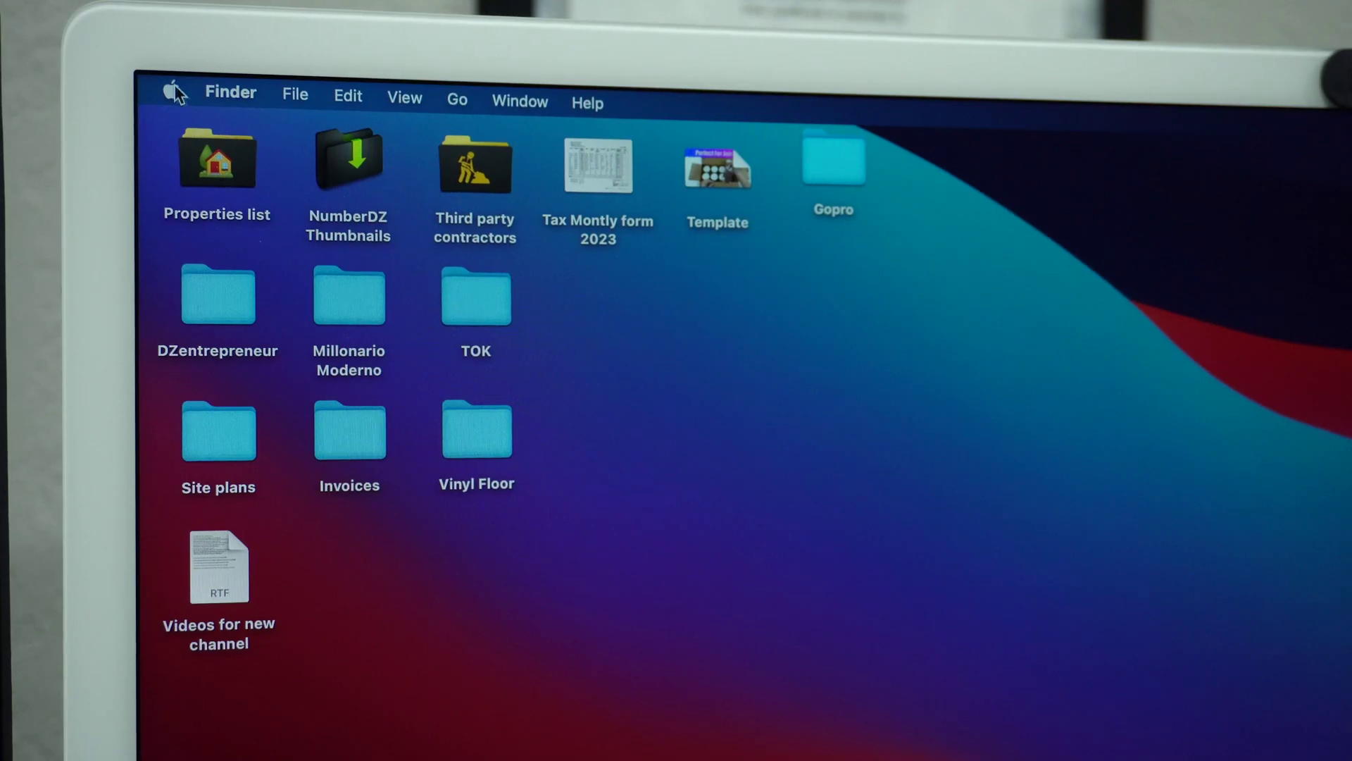
pyautogui.click(170, 91)
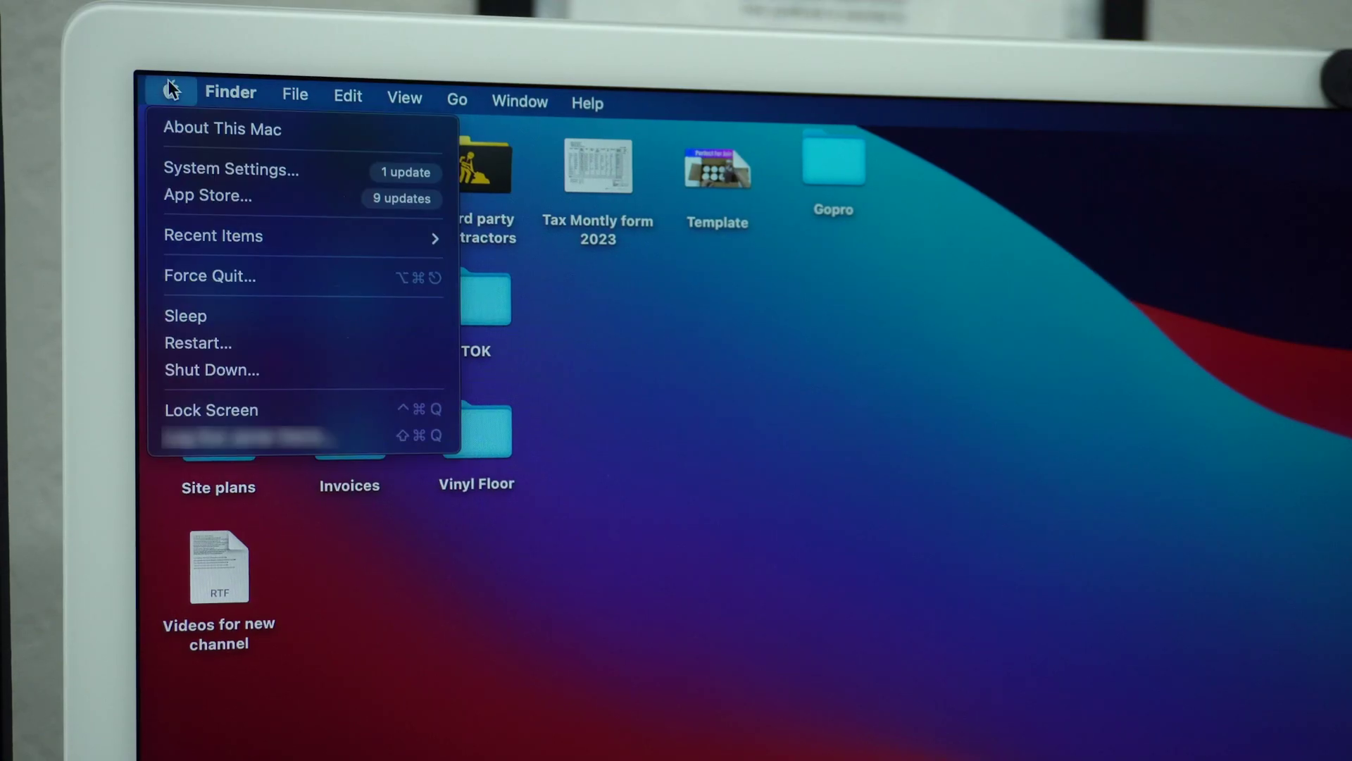
# Step: Shut down, boot into recovery options, and sign in as the macintoshhd admin
pyautogui.click(193, 369)
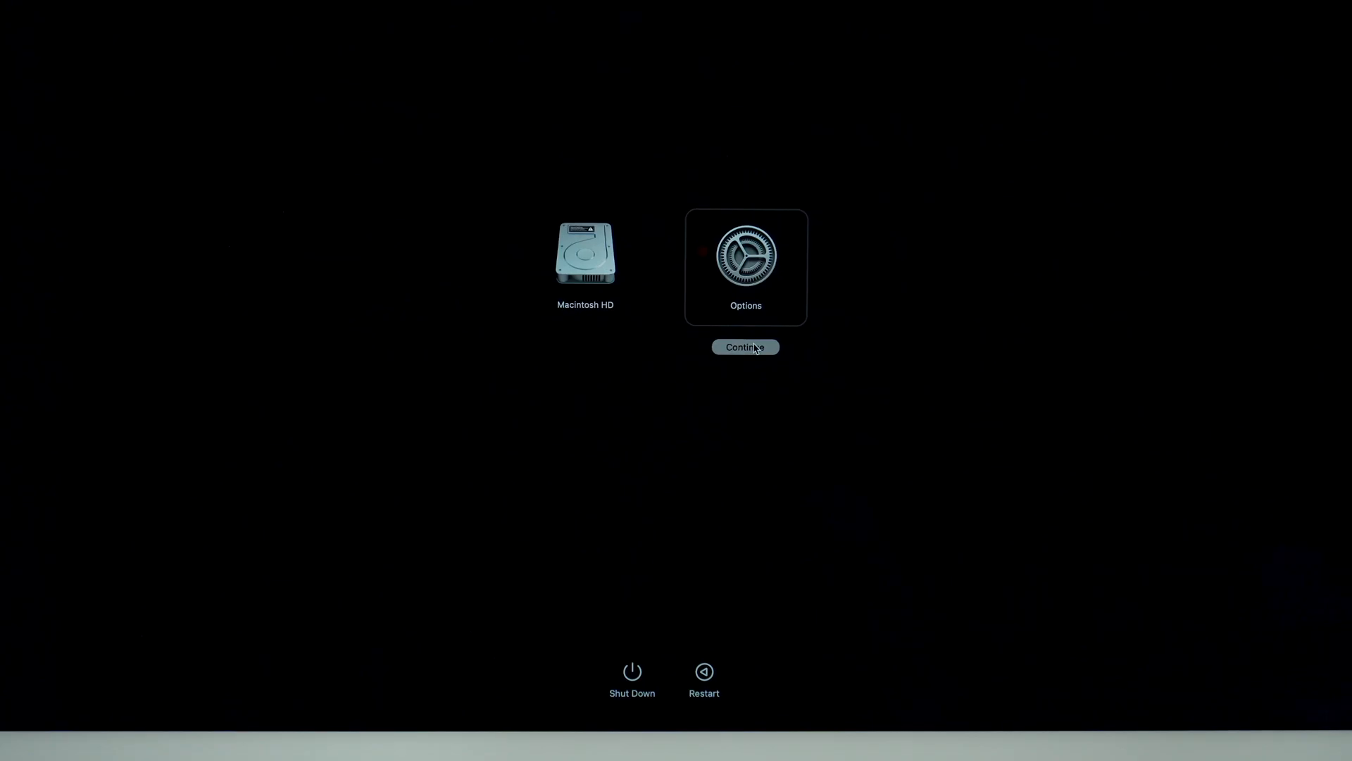
pyautogui.click(755, 350)
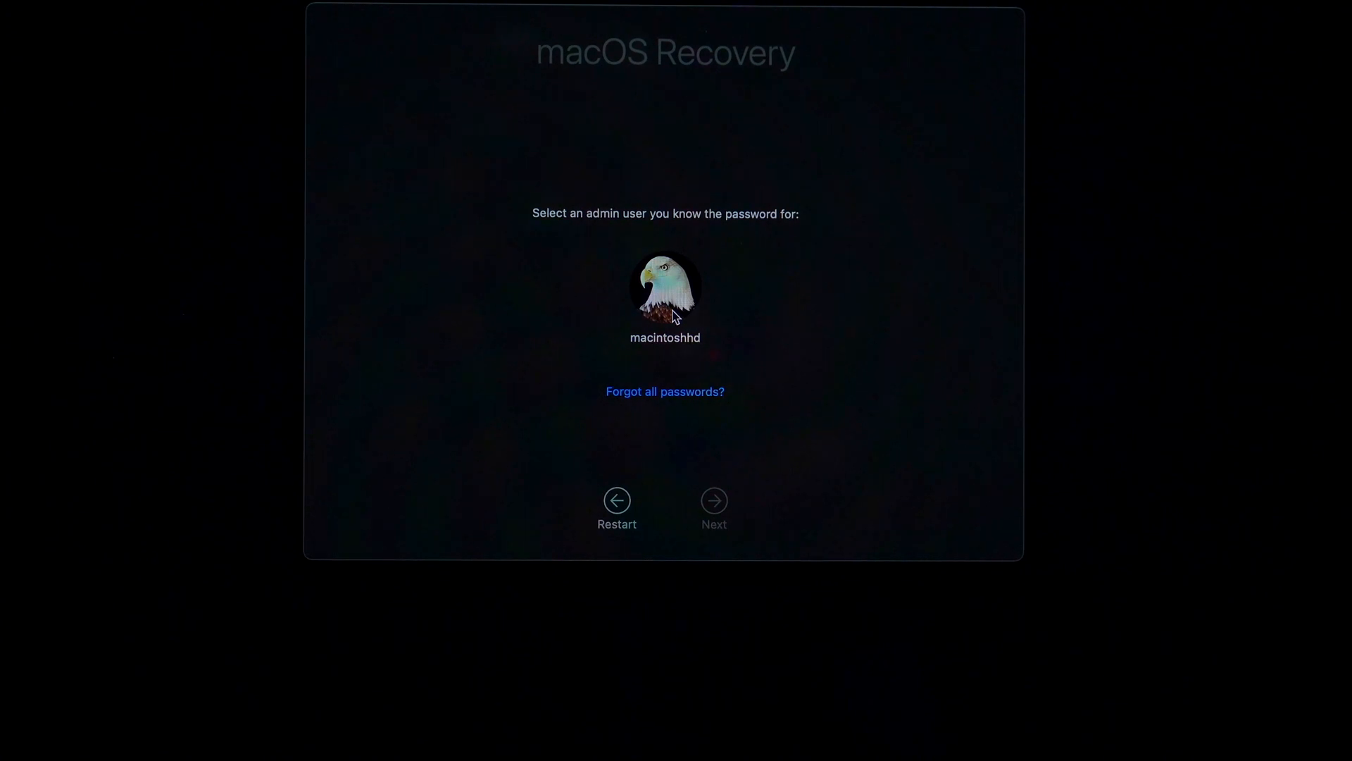
pyautogui.click(673, 314)
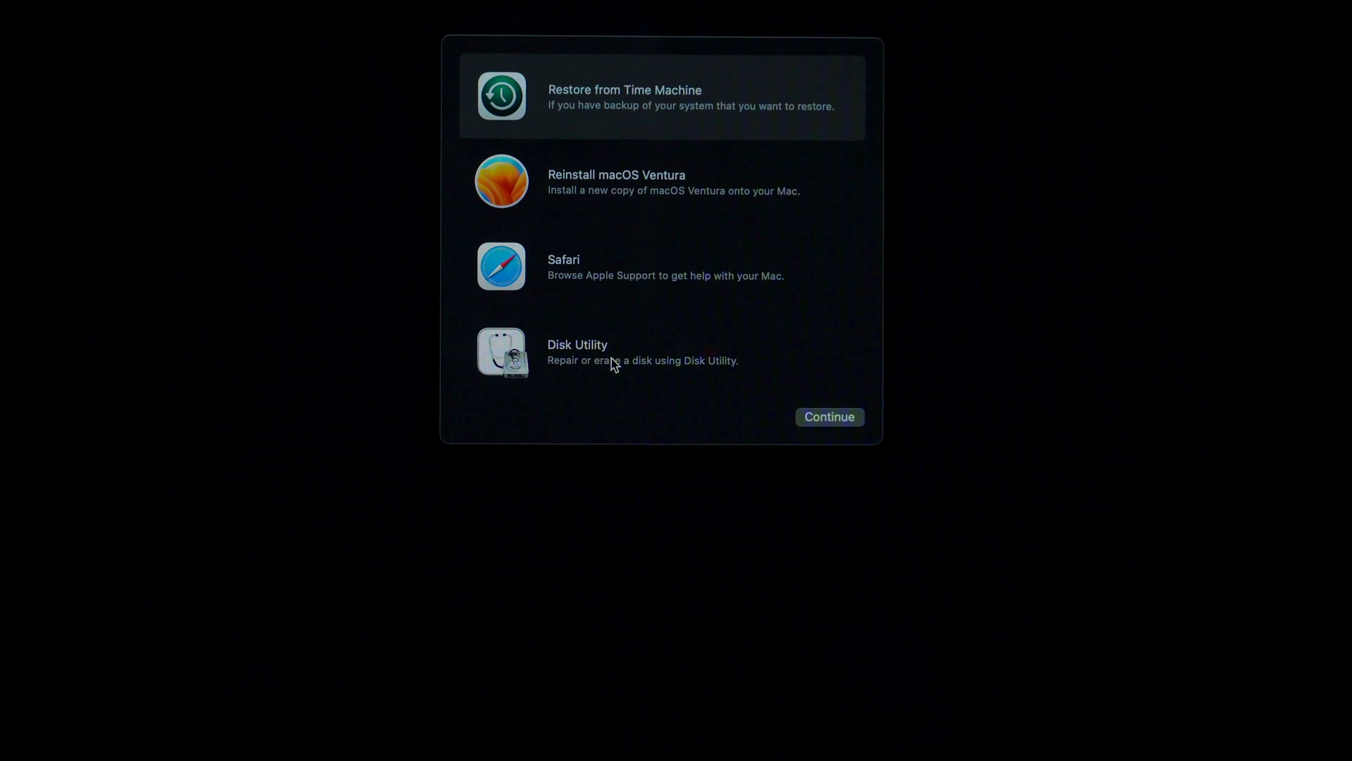
# Step: Launch Disk Utility, select the Macintosh HD volume group, and start its erase
pyautogui.click(613, 365)
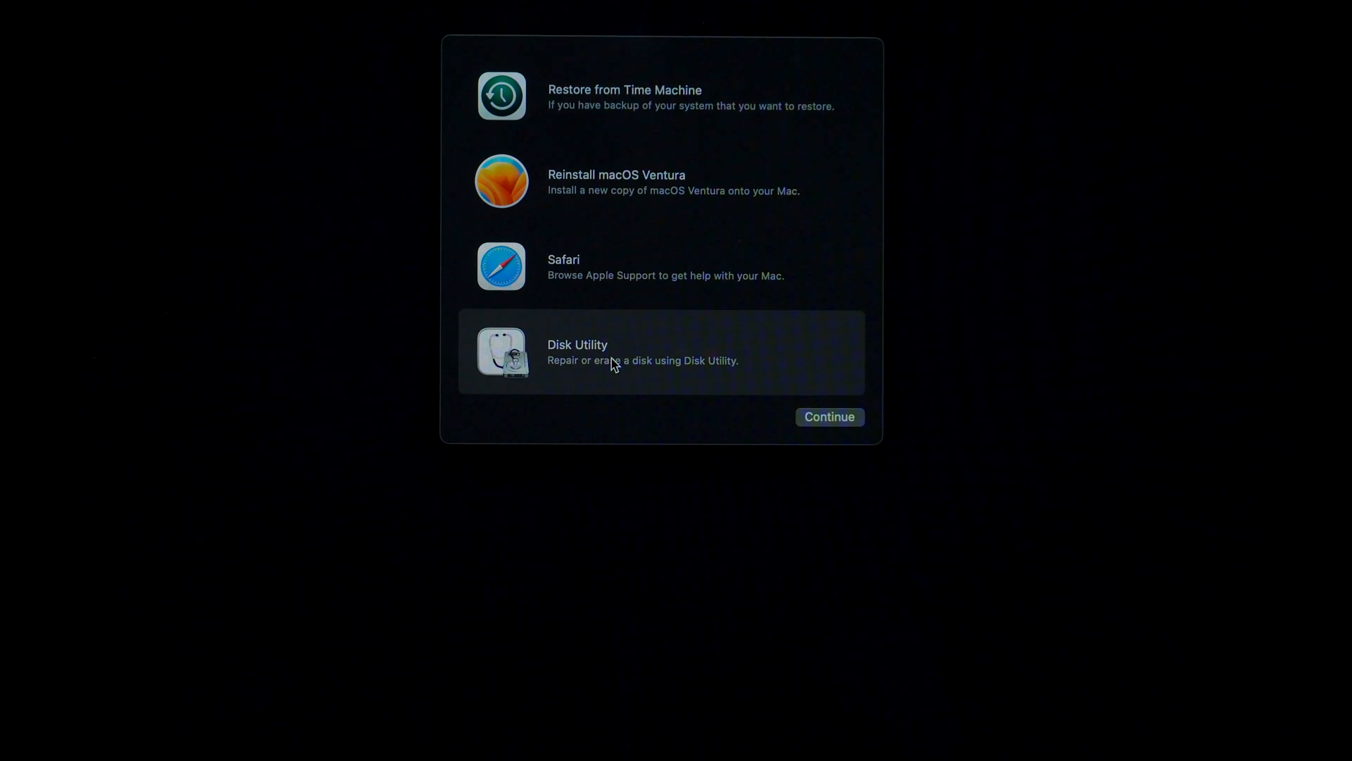
pyautogui.click(821, 416)
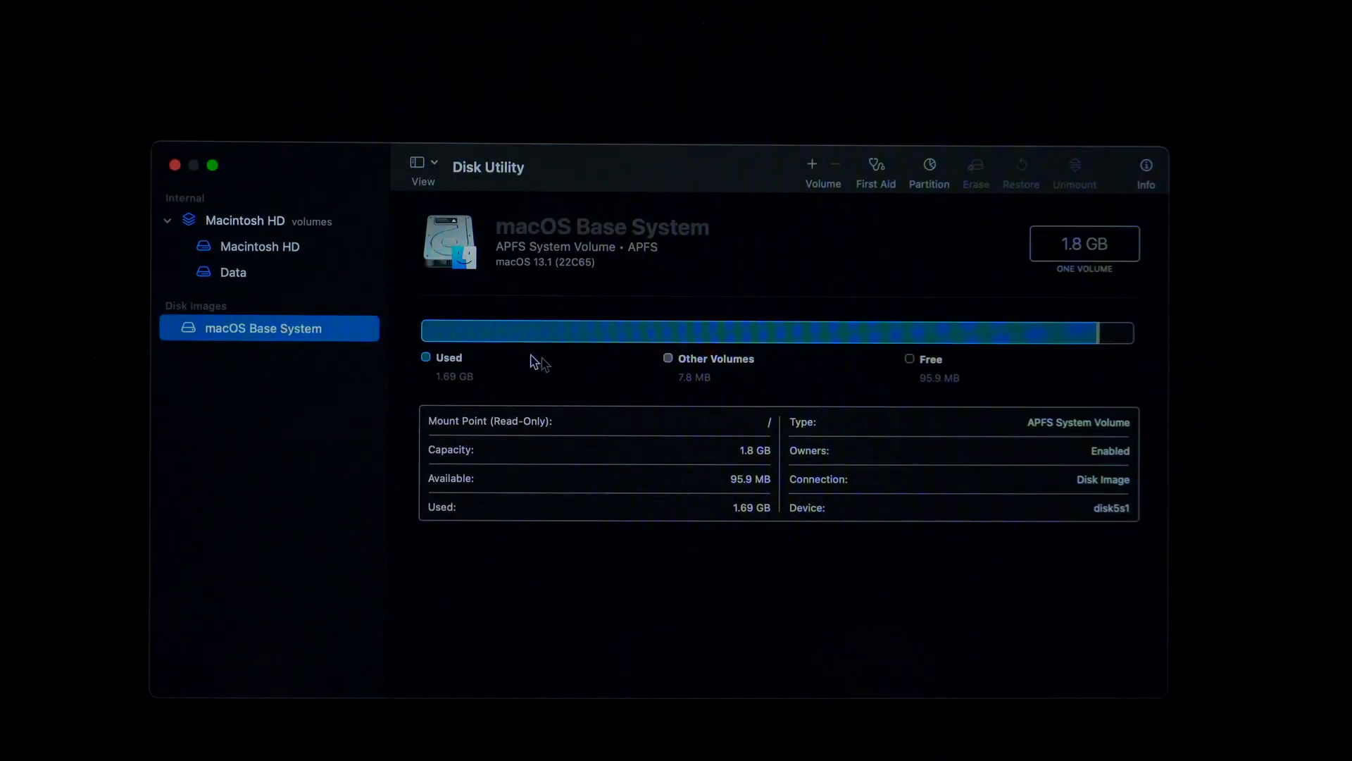
pyautogui.click(261, 226)
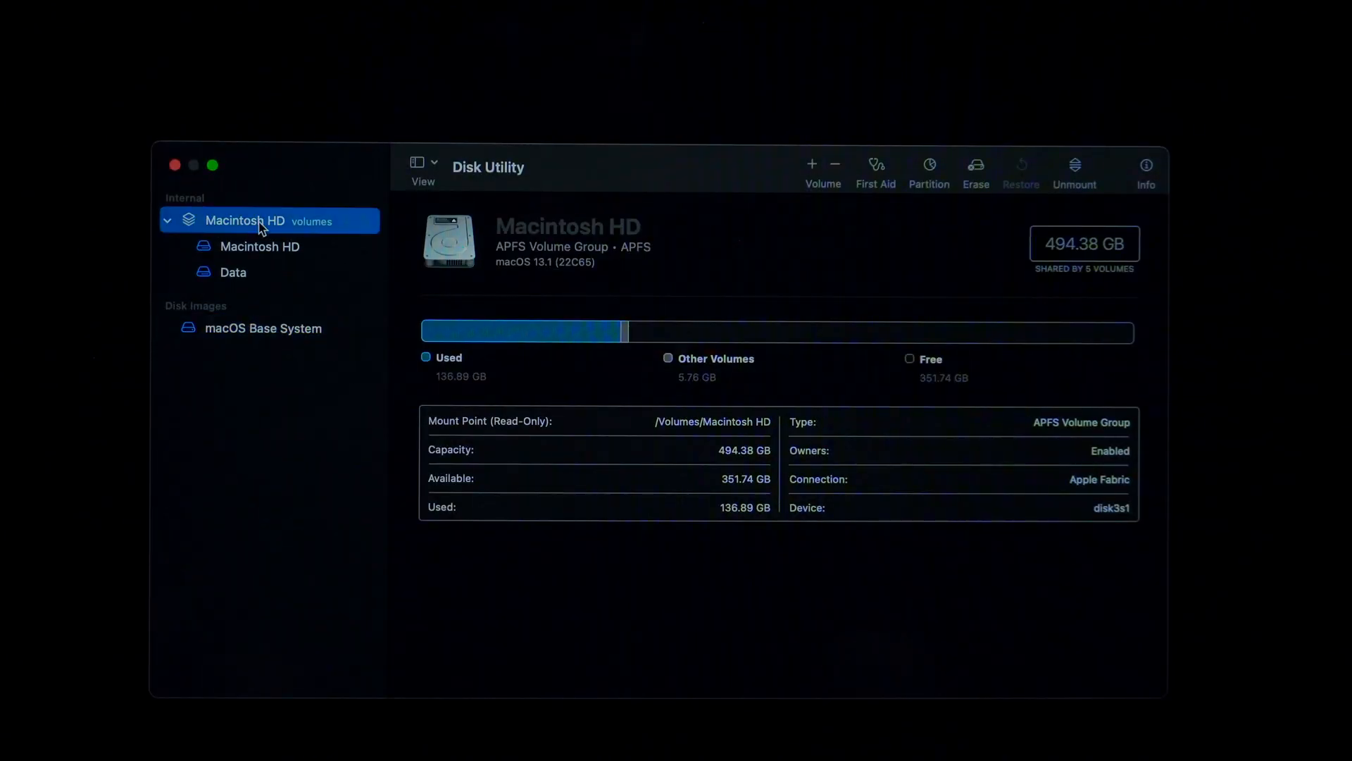
pyautogui.click(977, 169)
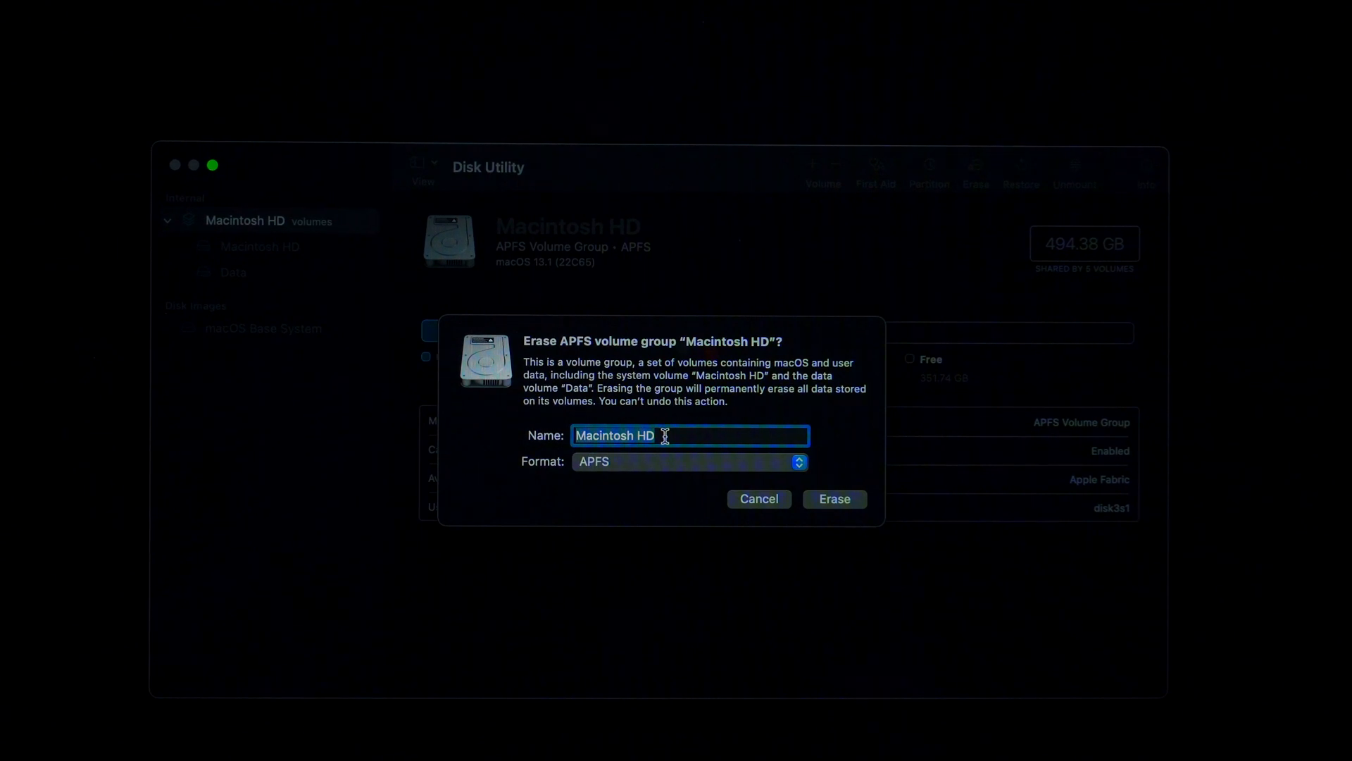
# Step: Erase Macintosh HD as plain APFS, keeping its name, and confirm Erase Mac
pyautogui.click(665, 437)
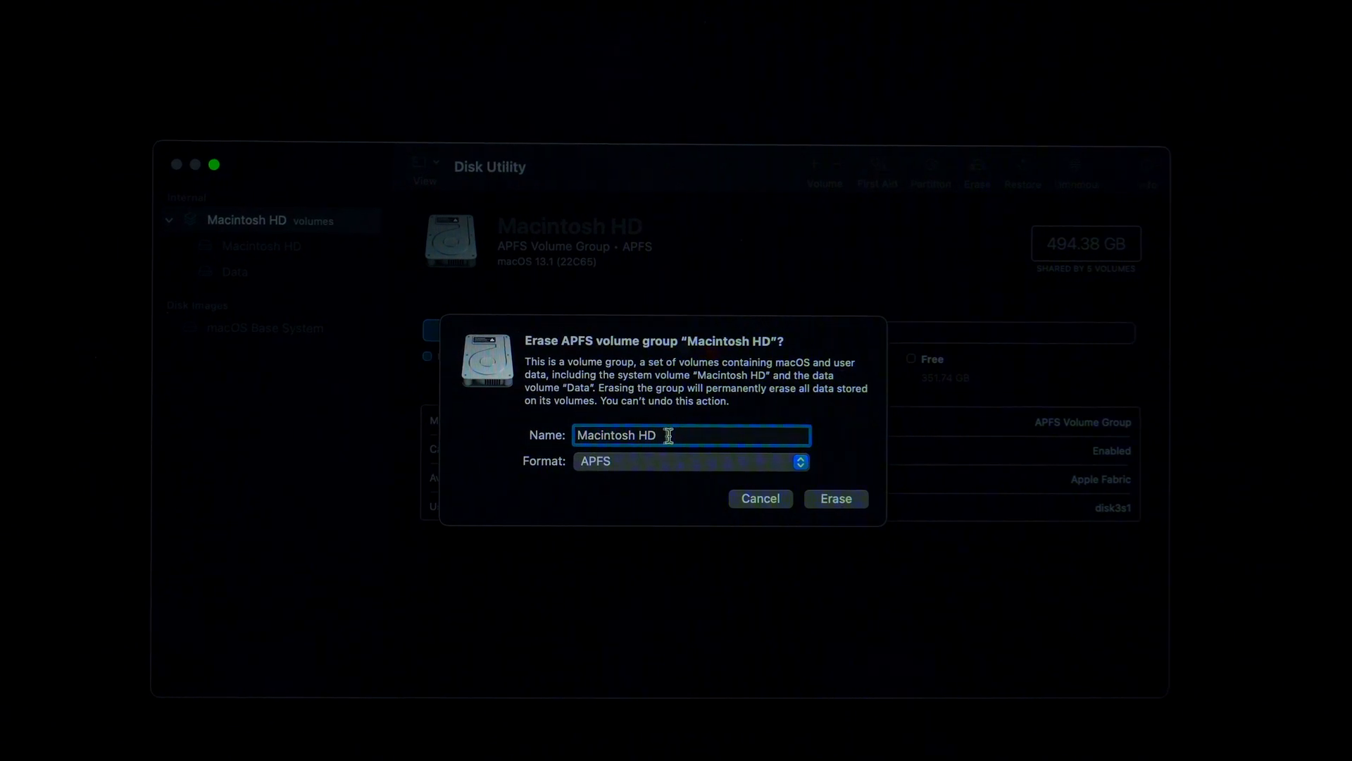
pyautogui.click(739, 462)
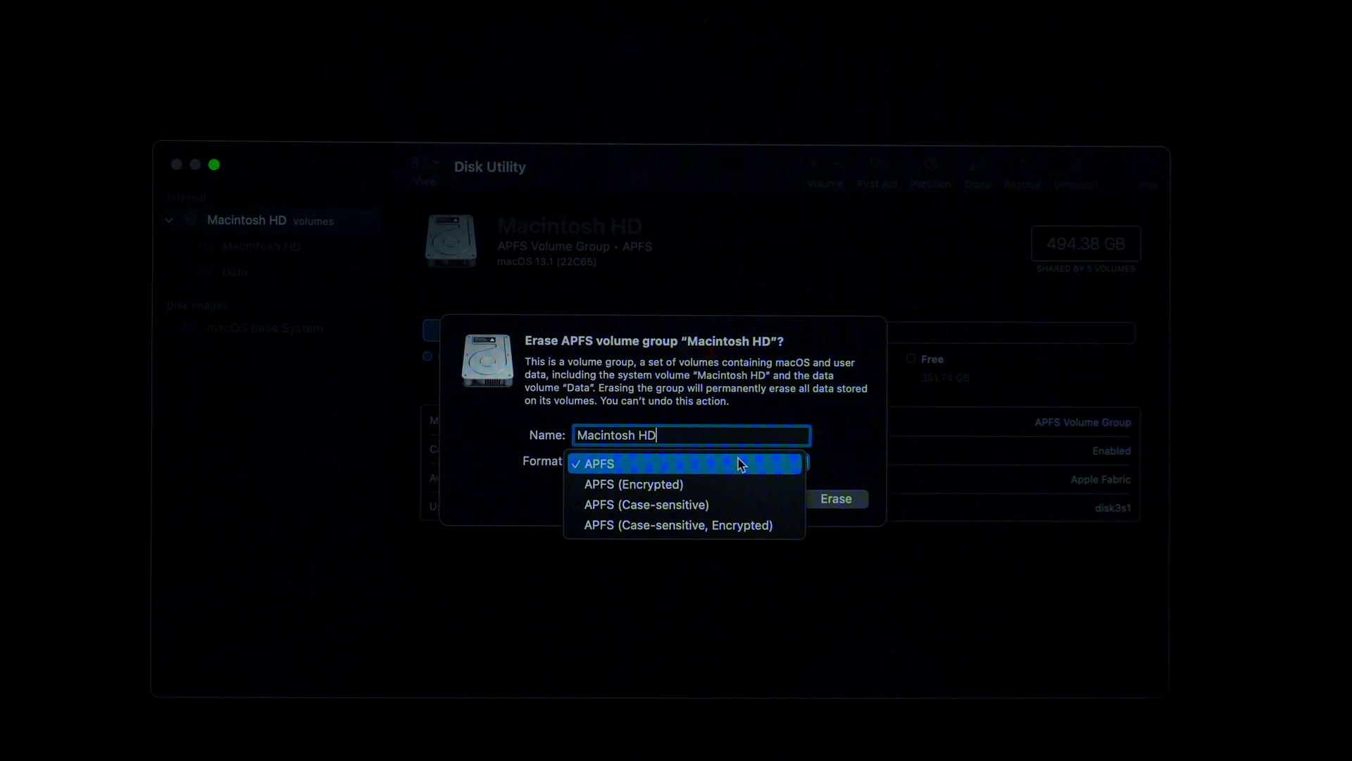
pyautogui.click(739, 463)
pyautogui.click(838, 502)
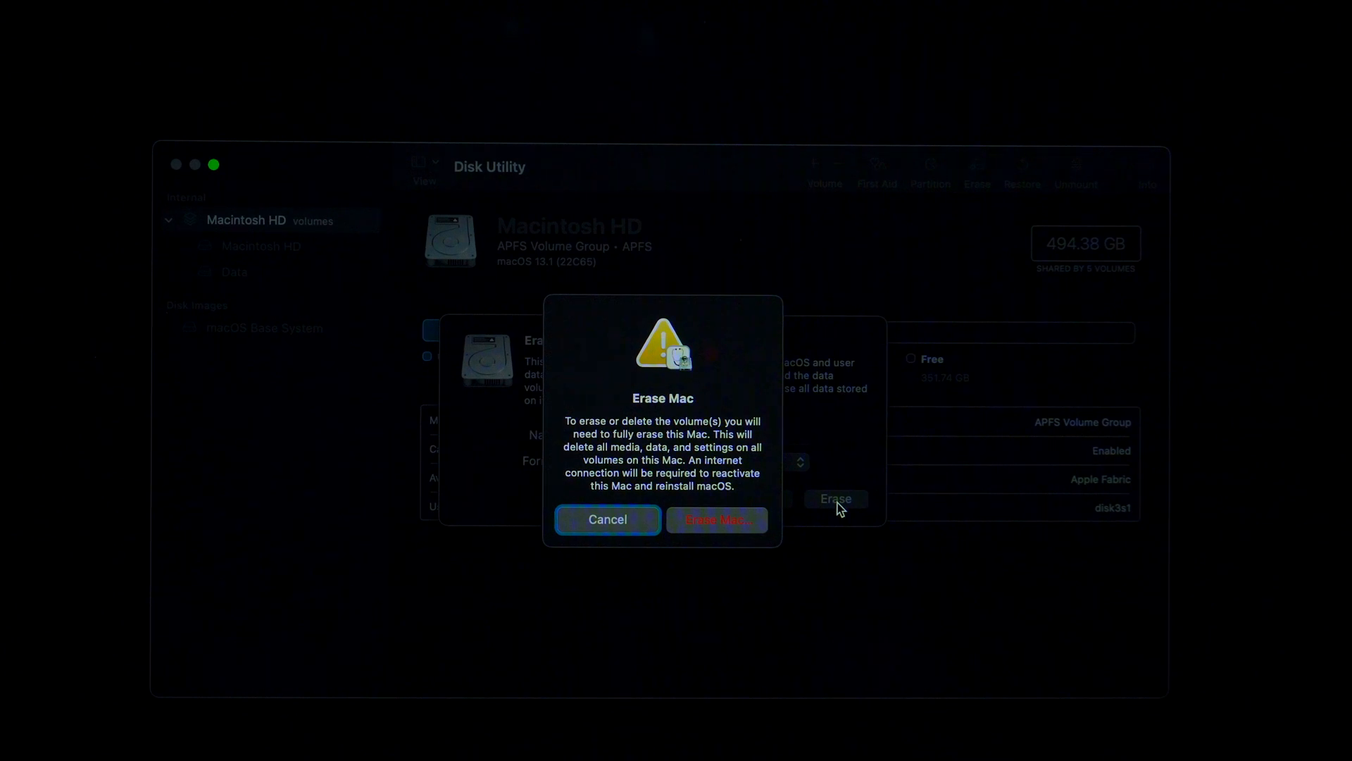
pyautogui.click(707, 522)
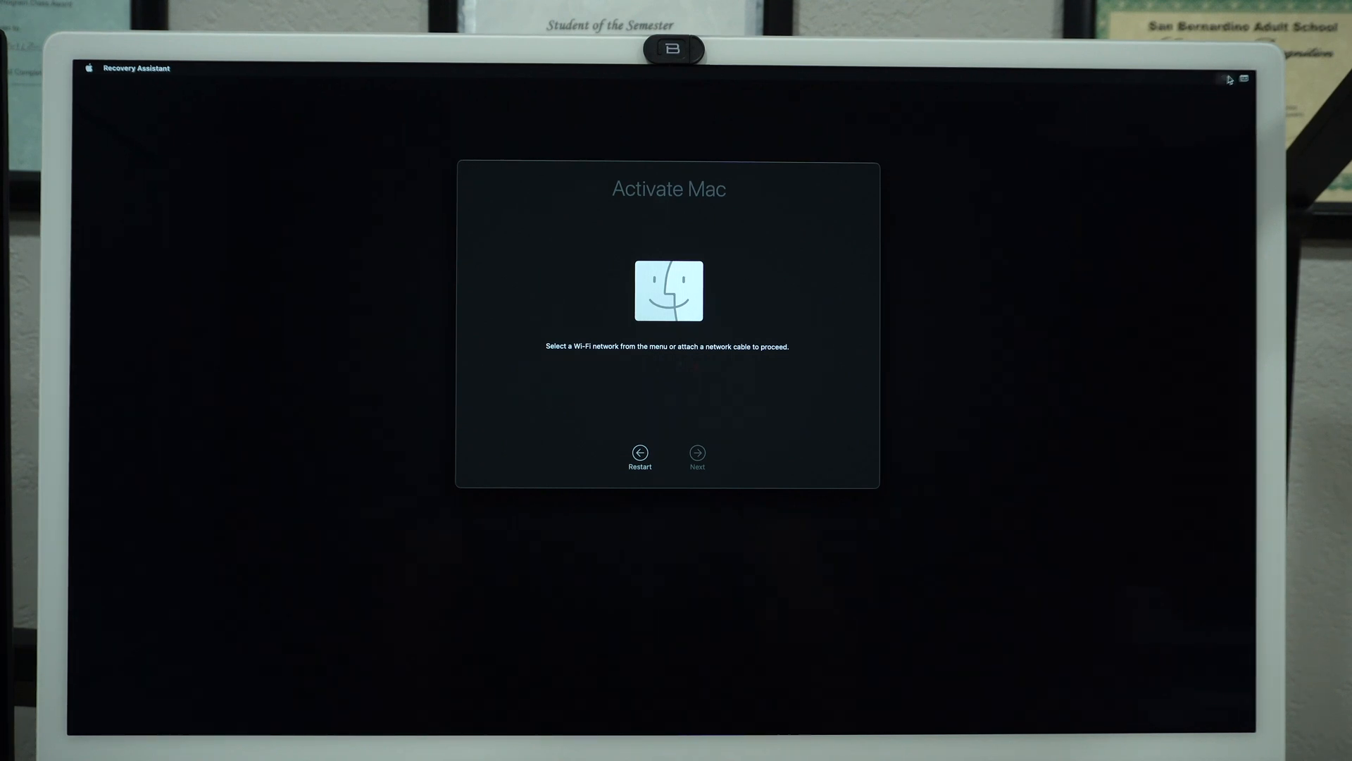
# Step: Join a Wi-Fi network to activate the Mac, then exit back to recovery options
pyautogui.click(1228, 80)
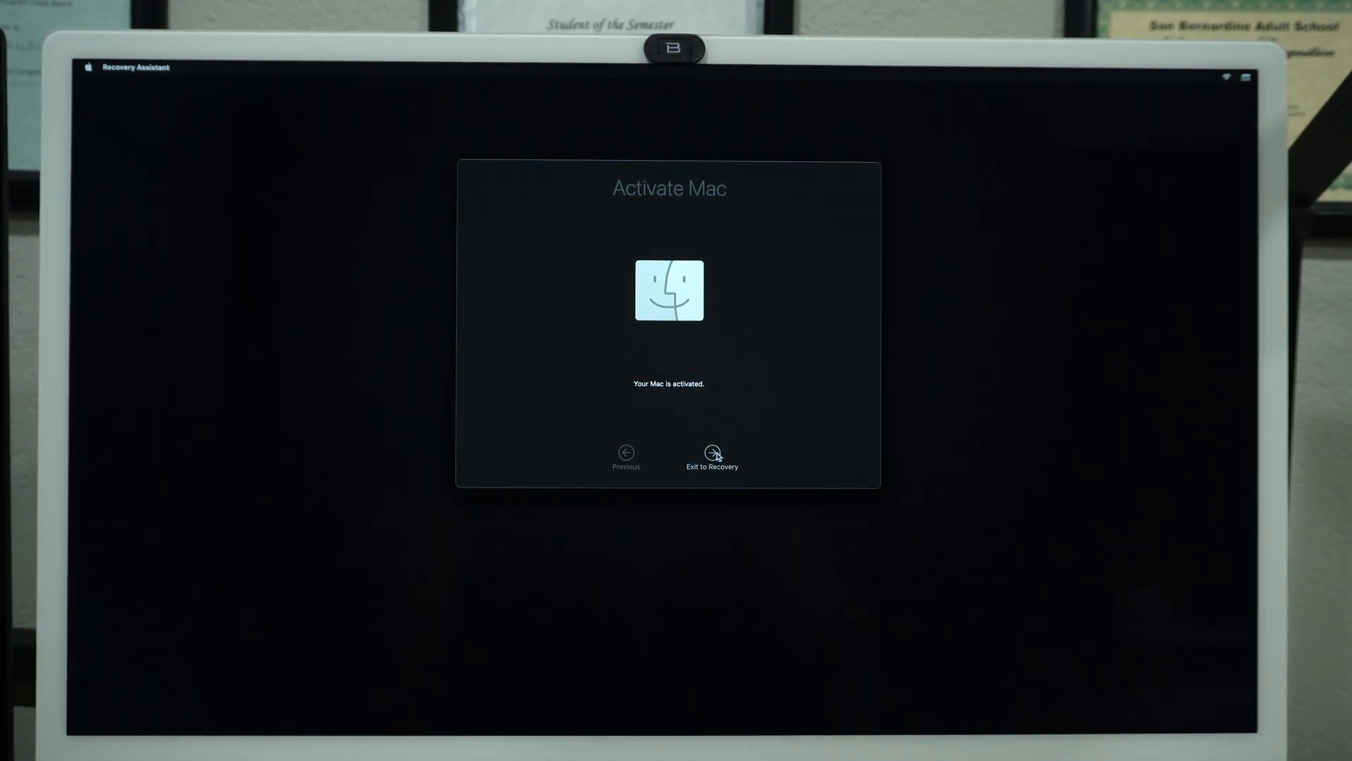
pyautogui.click(714, 455)
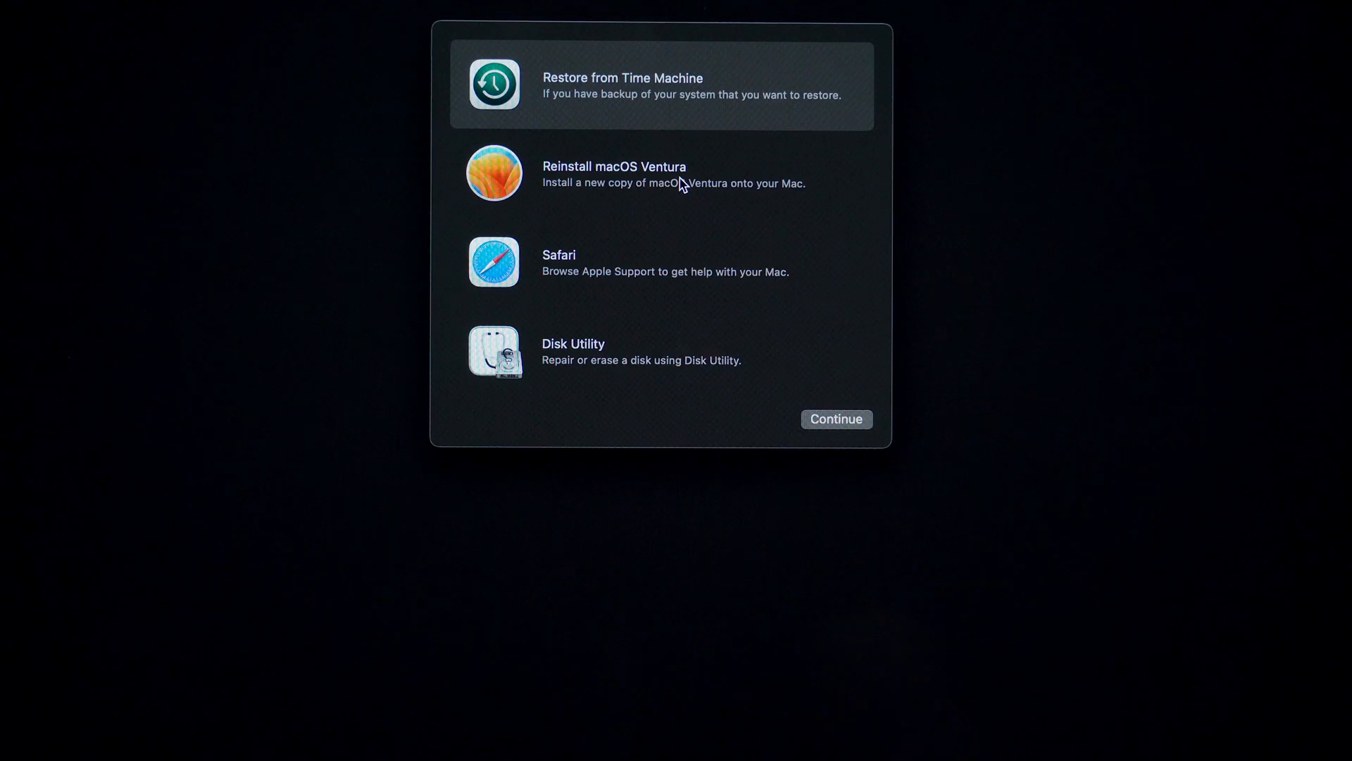
# Step: Reinstall macOS Ventura onto Macintosh HD, agreeing to the software license
pyautogui.click(683, 184)
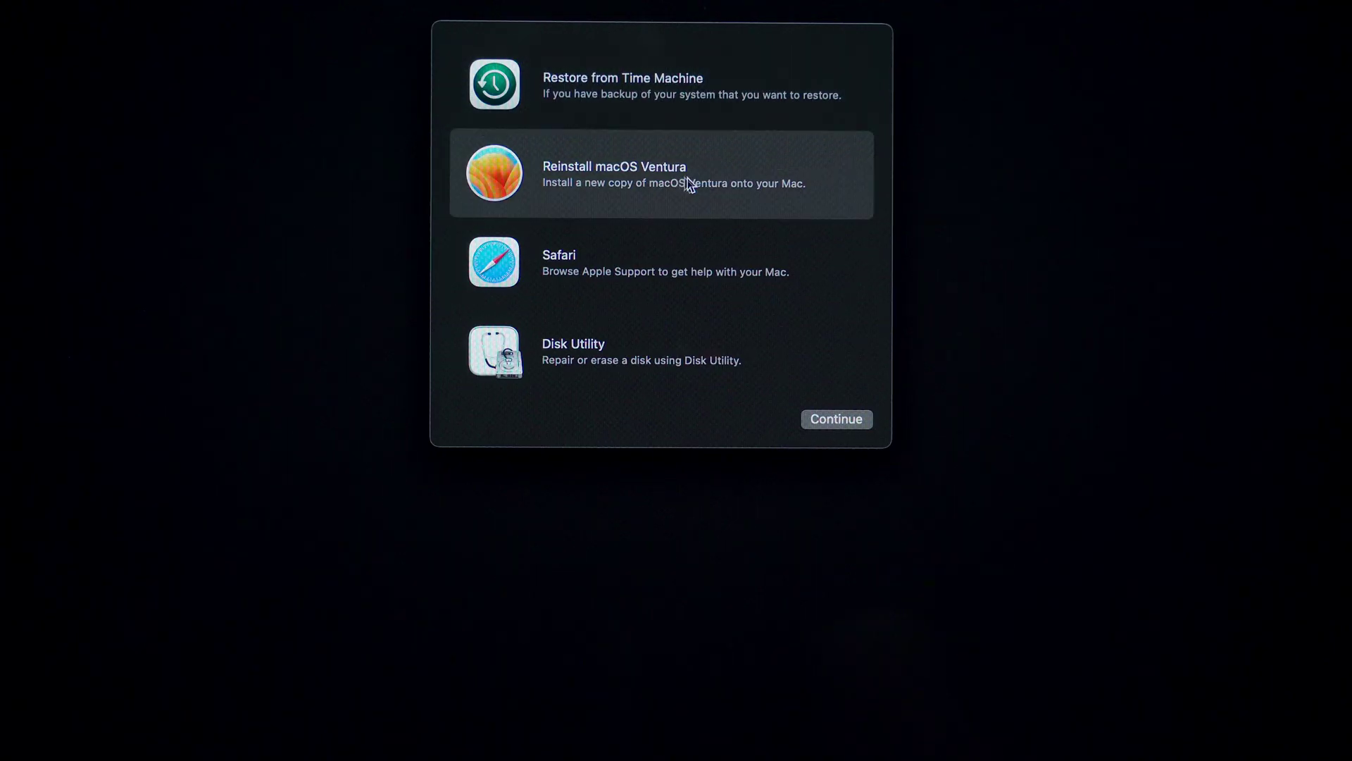
pyautogui.click(844, 423)
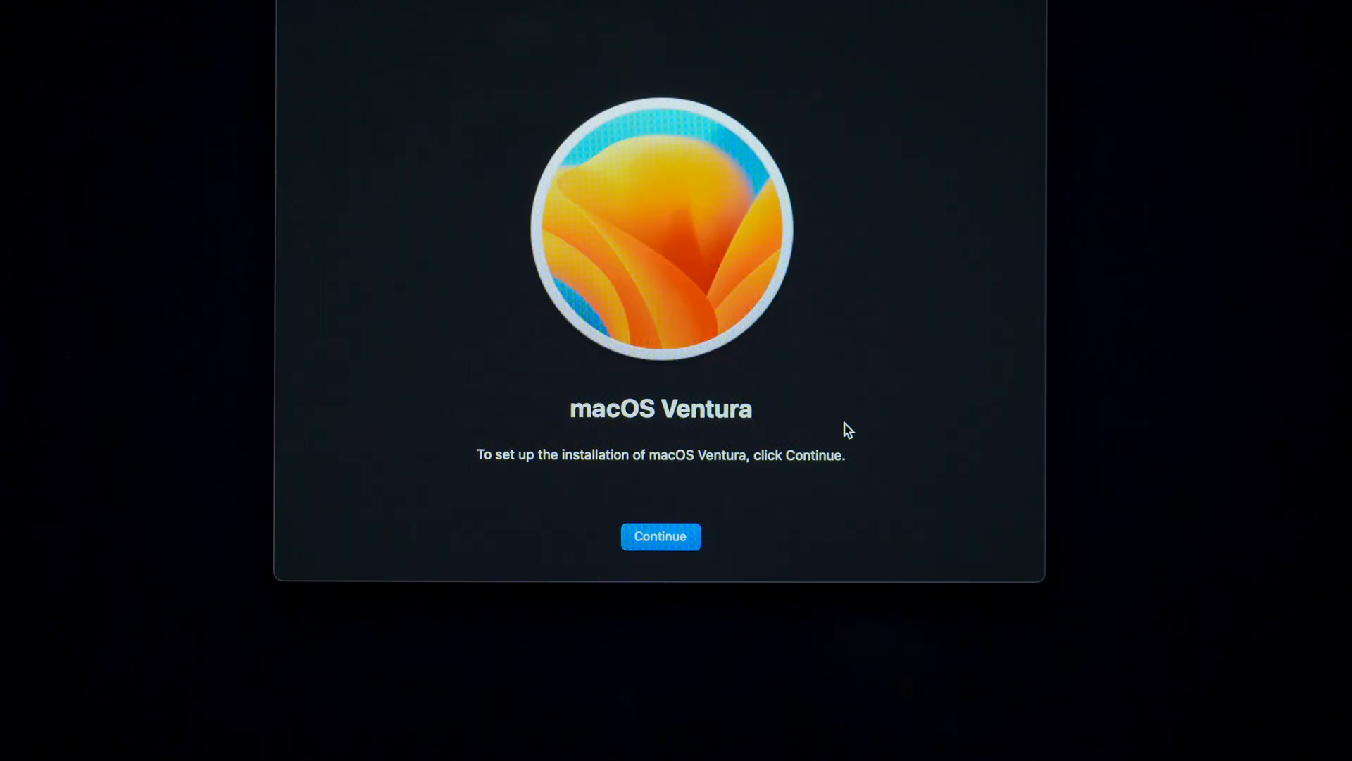
pyautogui.click(680, 536)
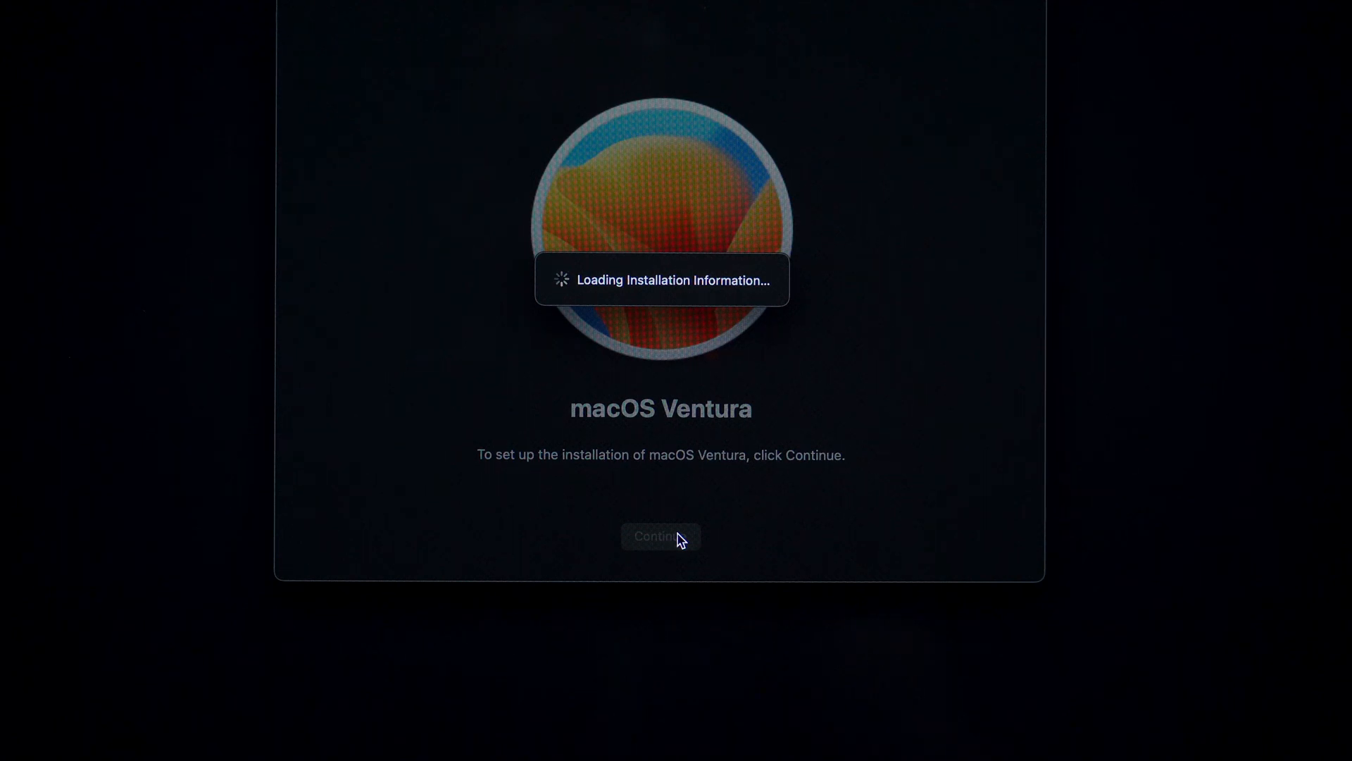
pyautogui.scroll(-5, 729, 444)
pyautogui.scroll(-5, 730, 466)
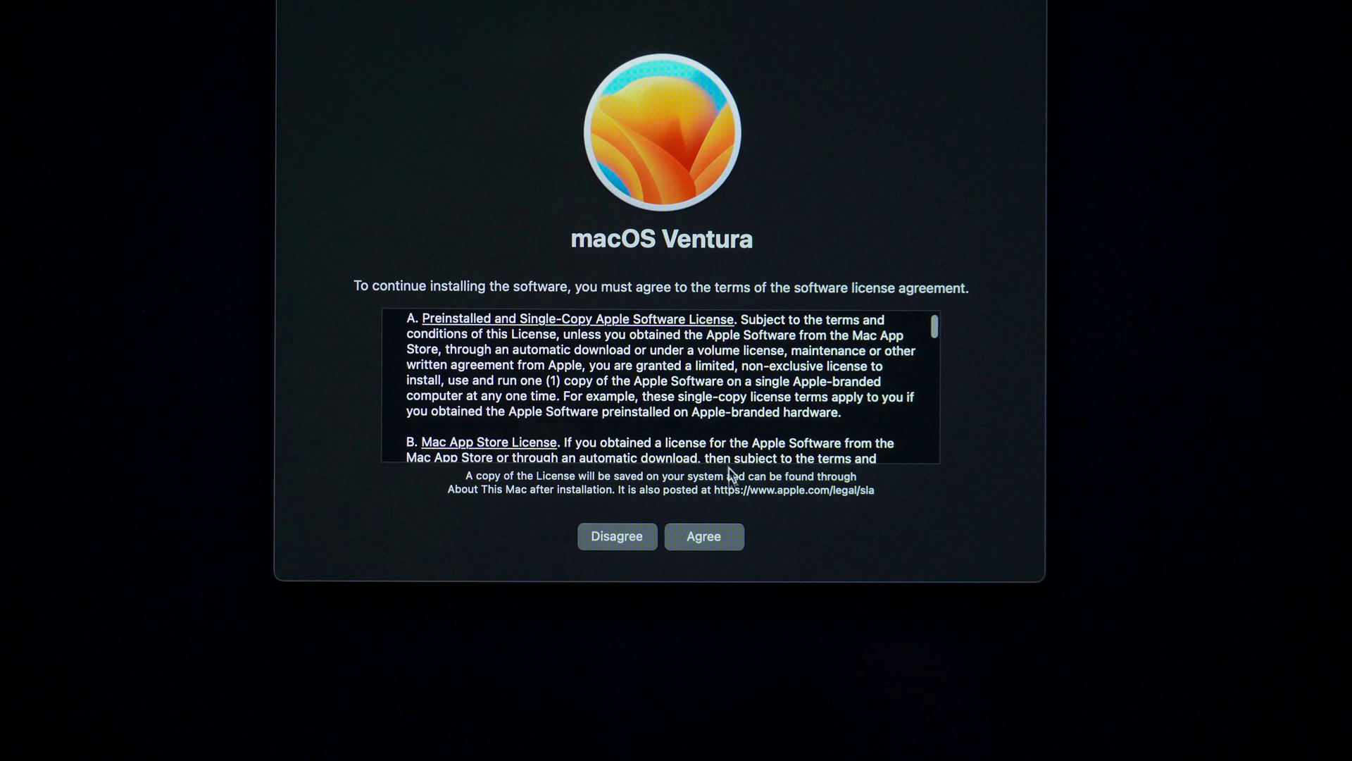
pyautogui.click(712, 536)
pyautogui.click(707, 354)
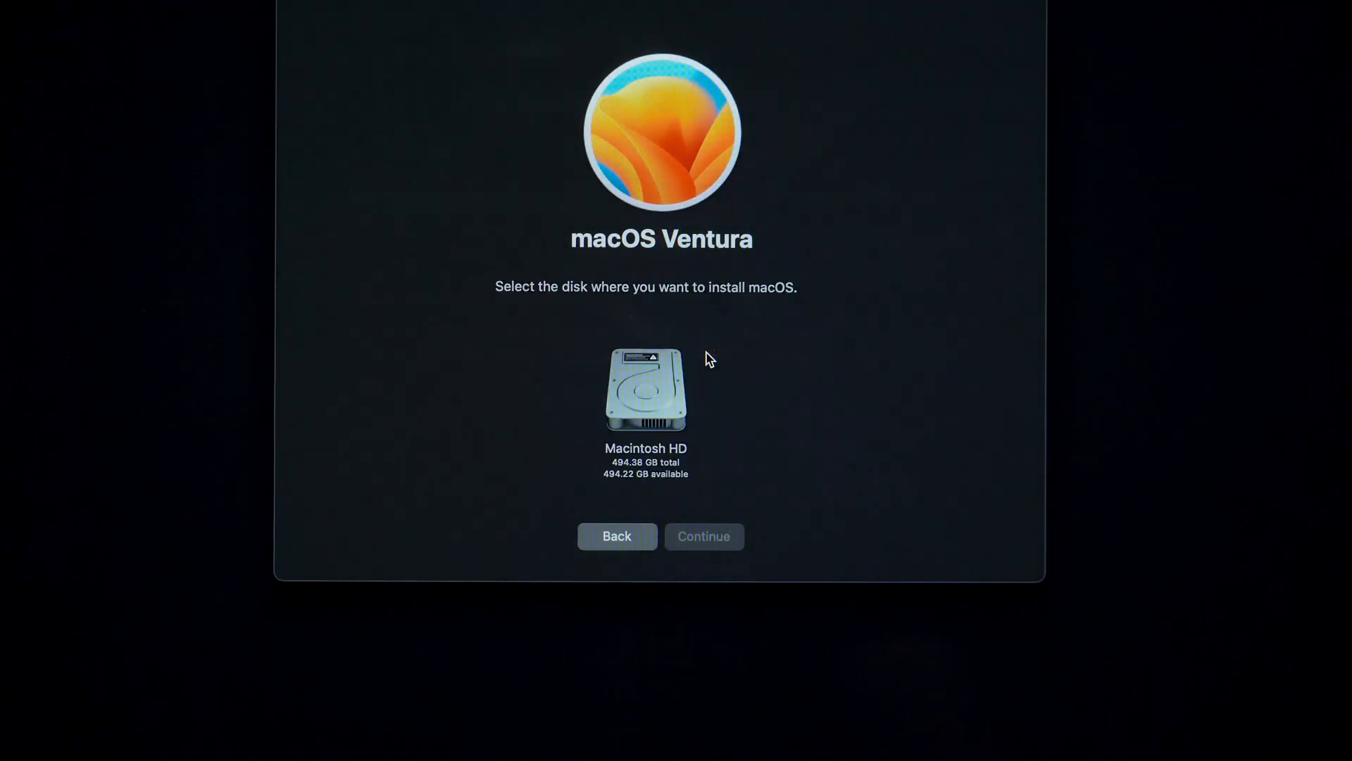
pyautogui.click(652, 423)
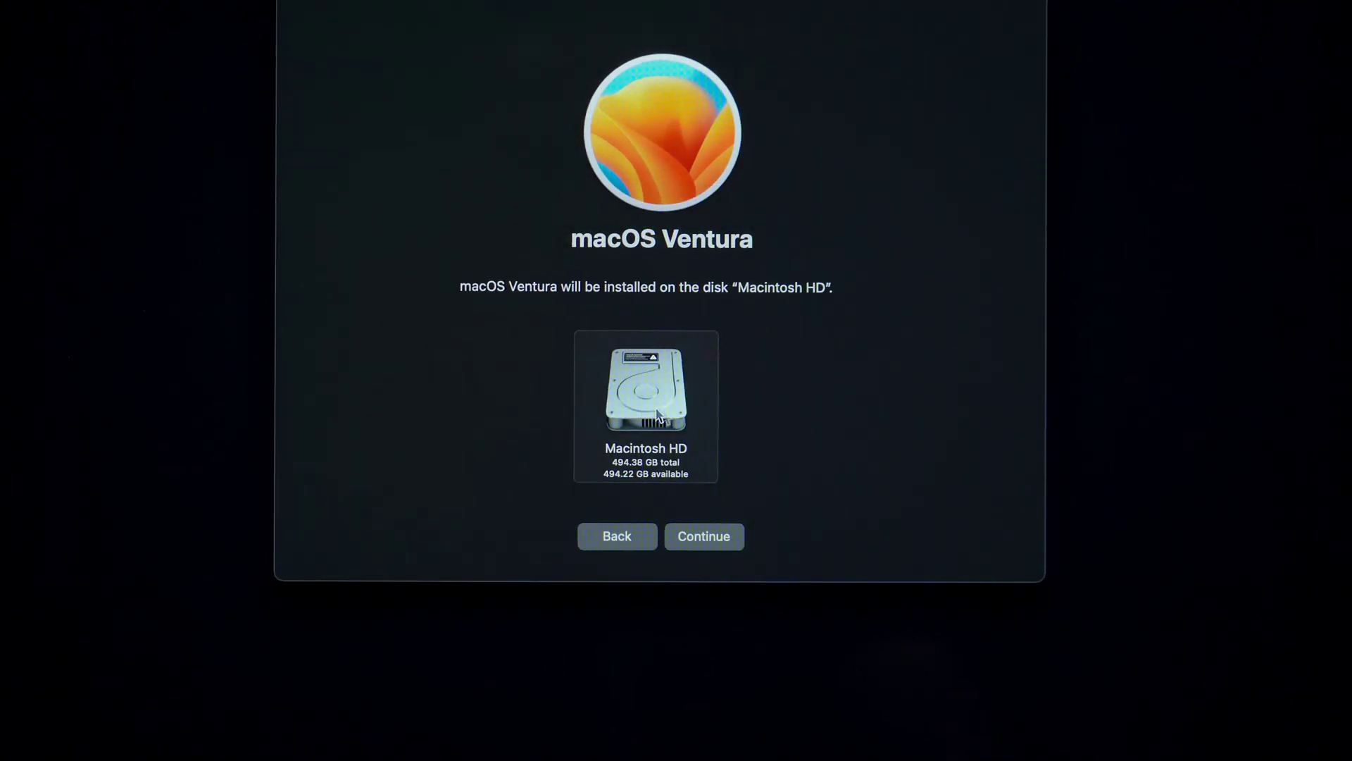
pyautogui.click(703, 538)
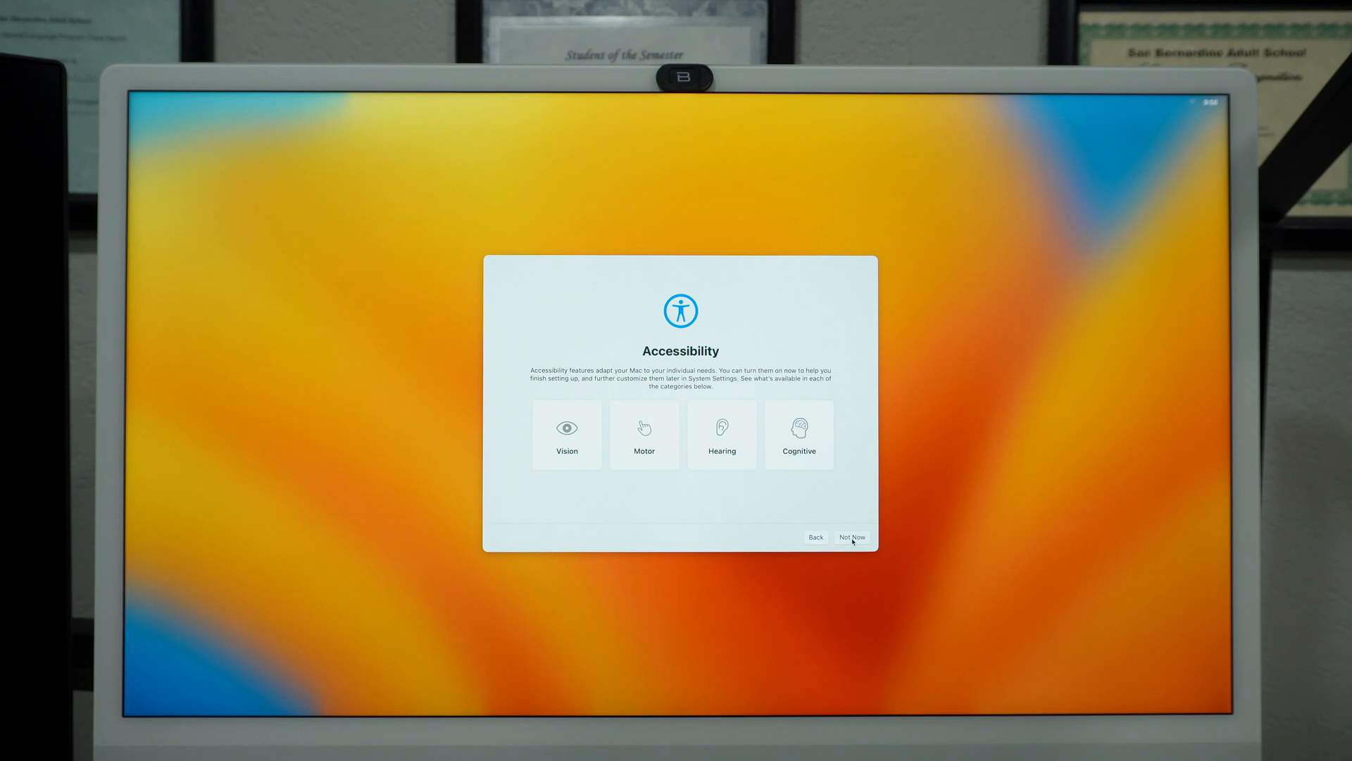
# Step: Skip Accessibility with Not Now and continue past Data & Privacy in Setup Assistant
pyautogui.click(852, 538)
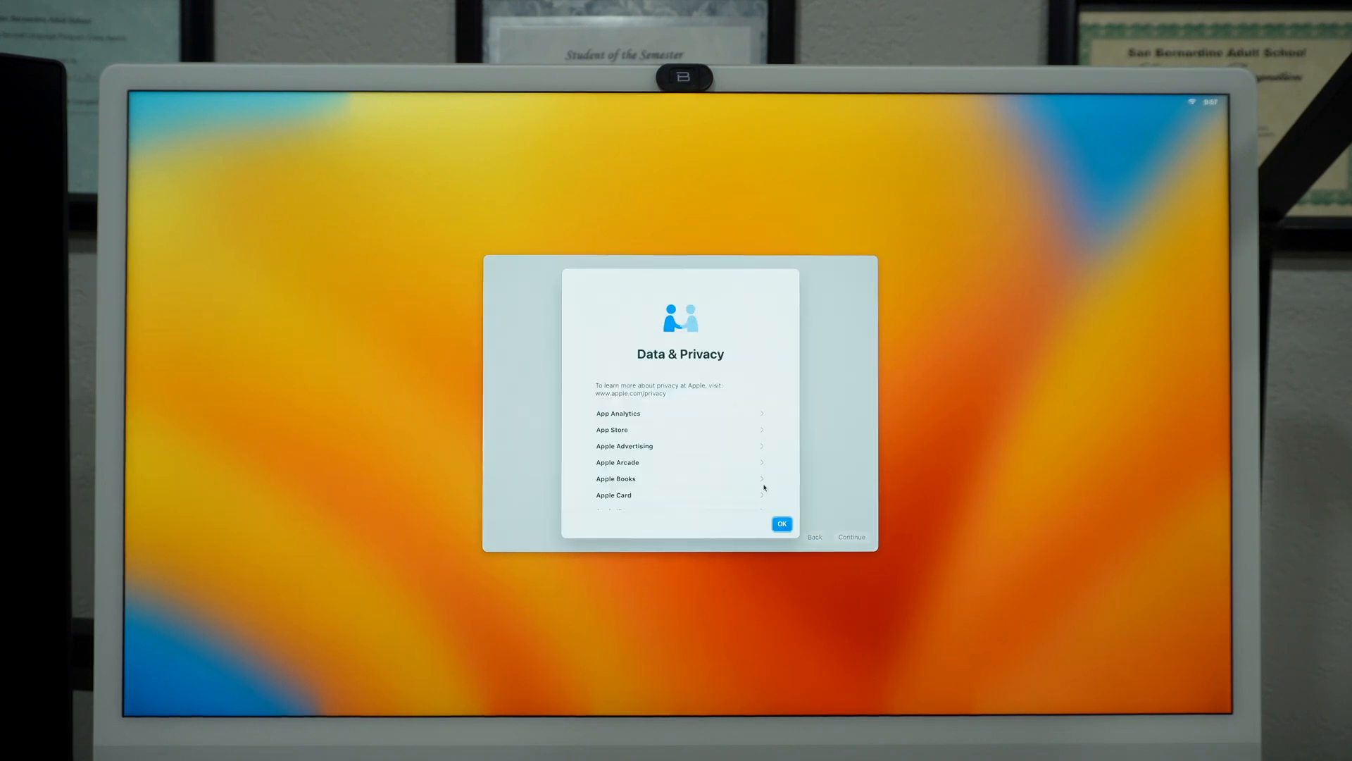
pyautogui.scroll(-3, 765, 487)
pyautogui.click(782, 523)
pyautogui.click(851, 537)
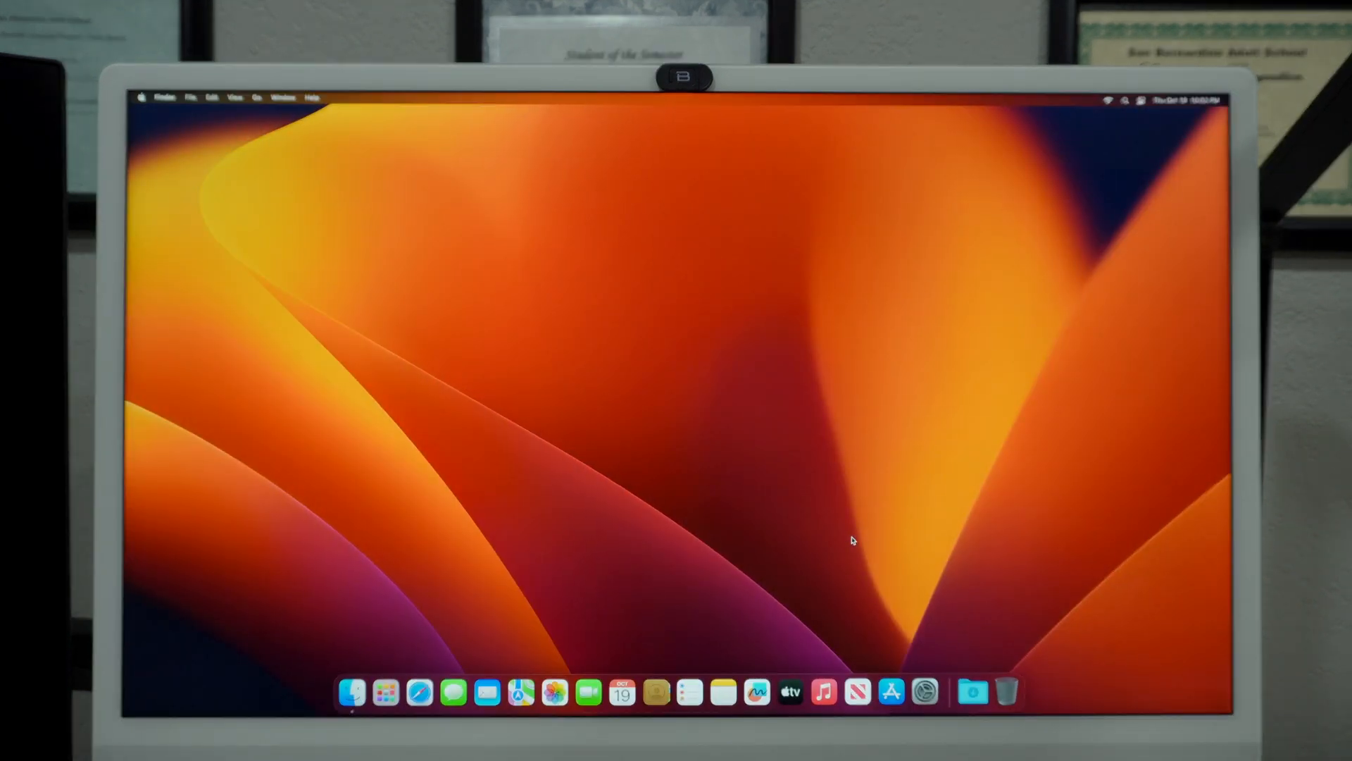
# Step: View About This Mac (M1, 16 GB, Ventura 13.6) and go to More Info in System Settings
pyautogui.click(143, 97)
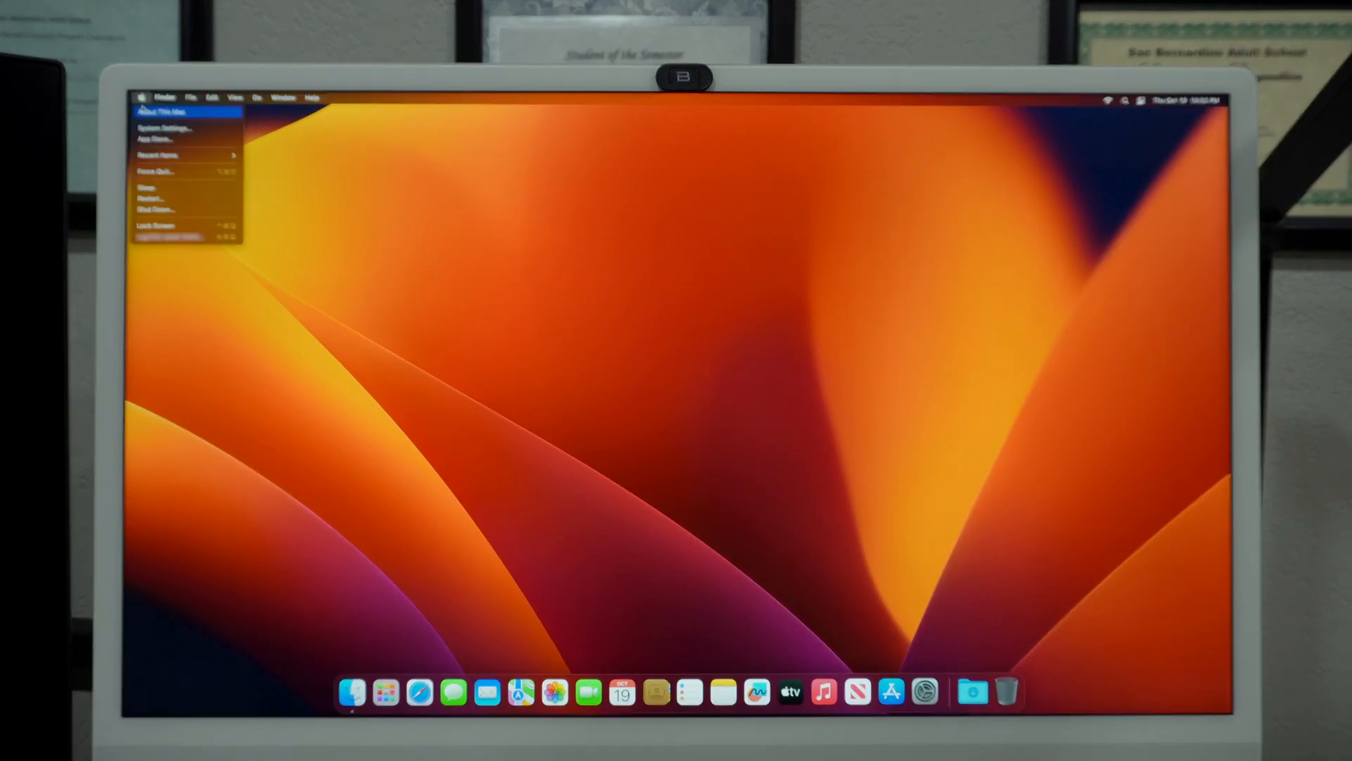
pyautogui.click(161, 111)
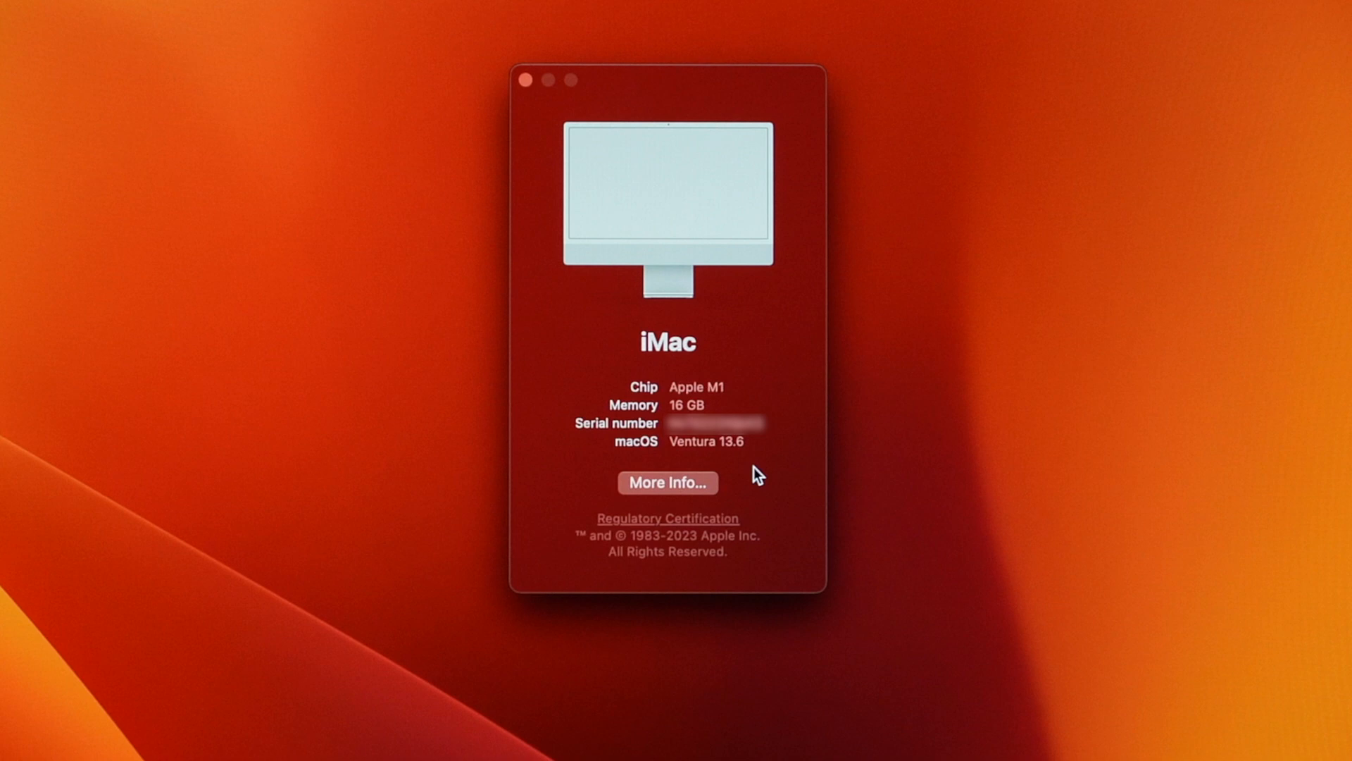
pyautogui.click(670, 485)
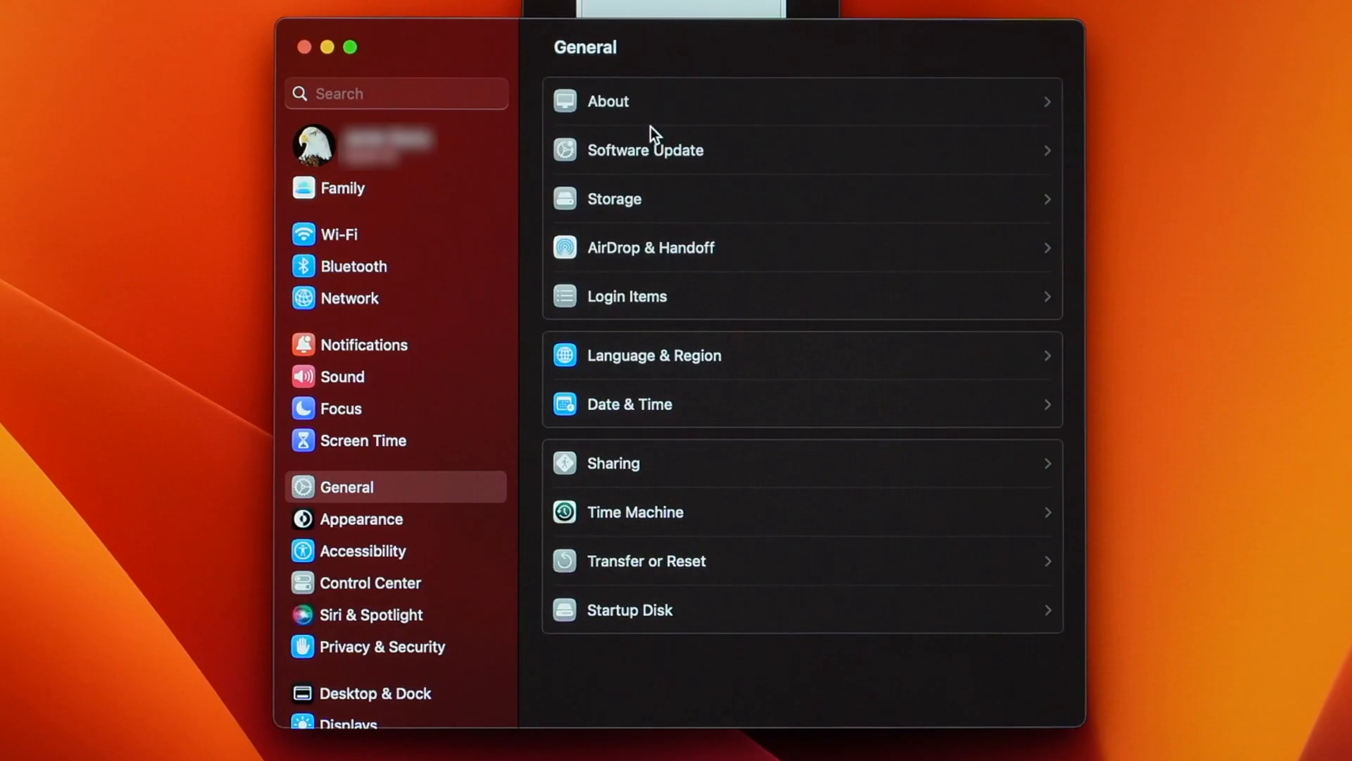
# Step: In Software Update, choose Upgrade Now for macOS Sonoma 14.0 and agree to its license
pyautogui.click(675, 158)
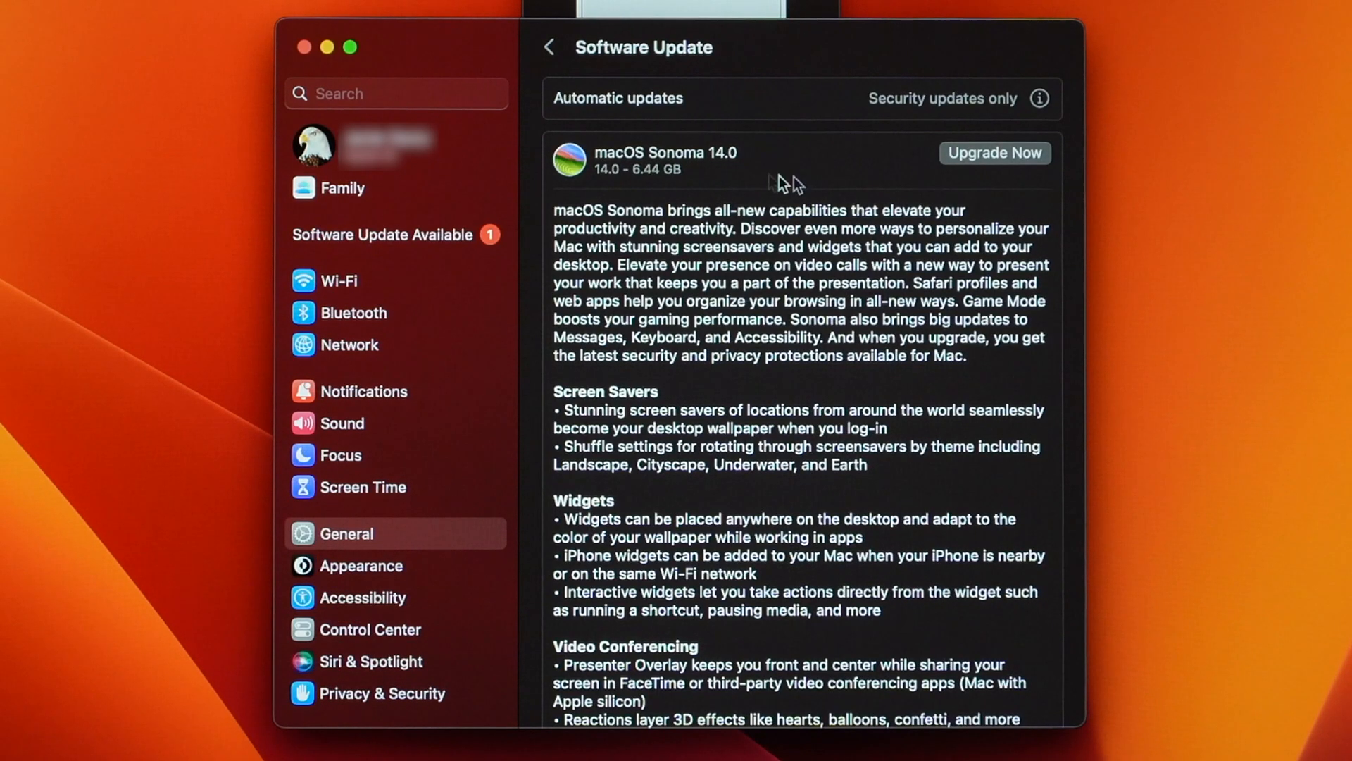
pyautogui.click(995, 154)
pyautogui.click(960, 622)
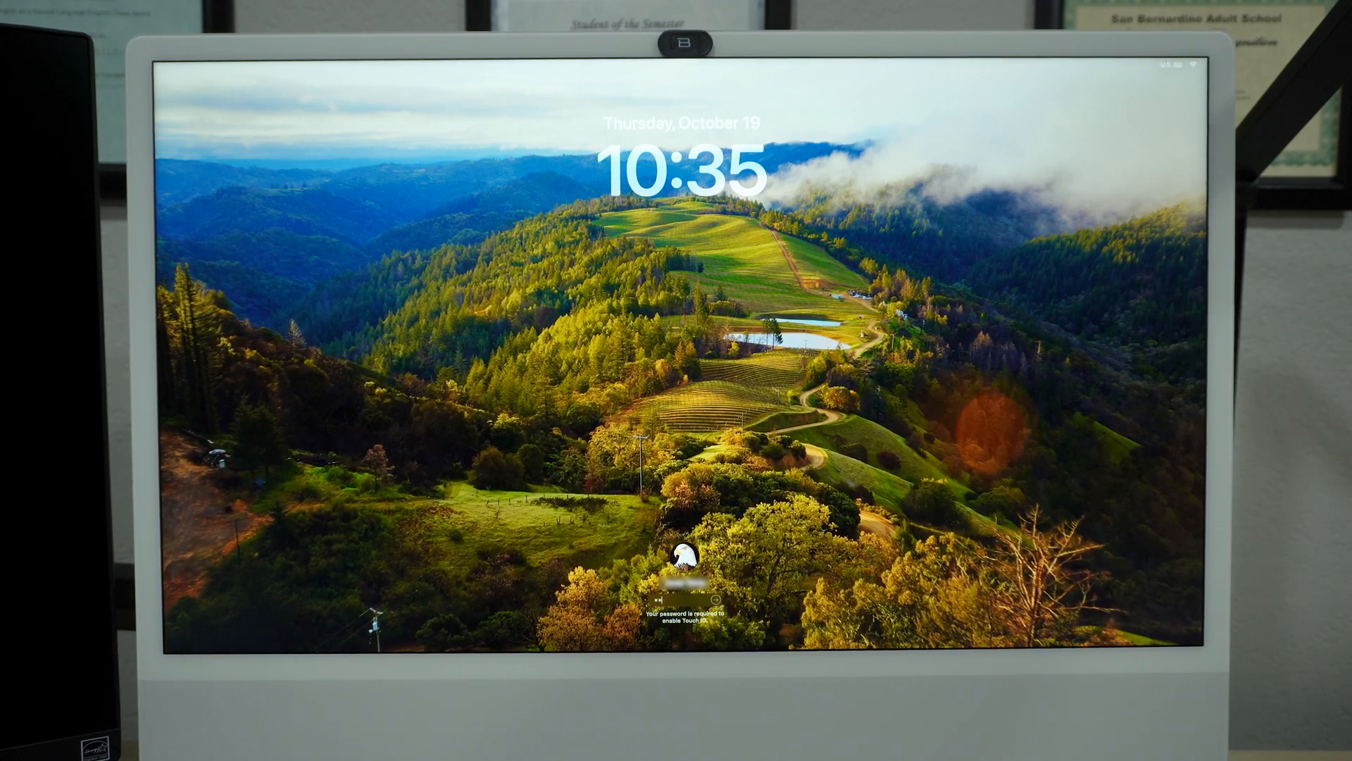
pyautogui.write('••••••••••')
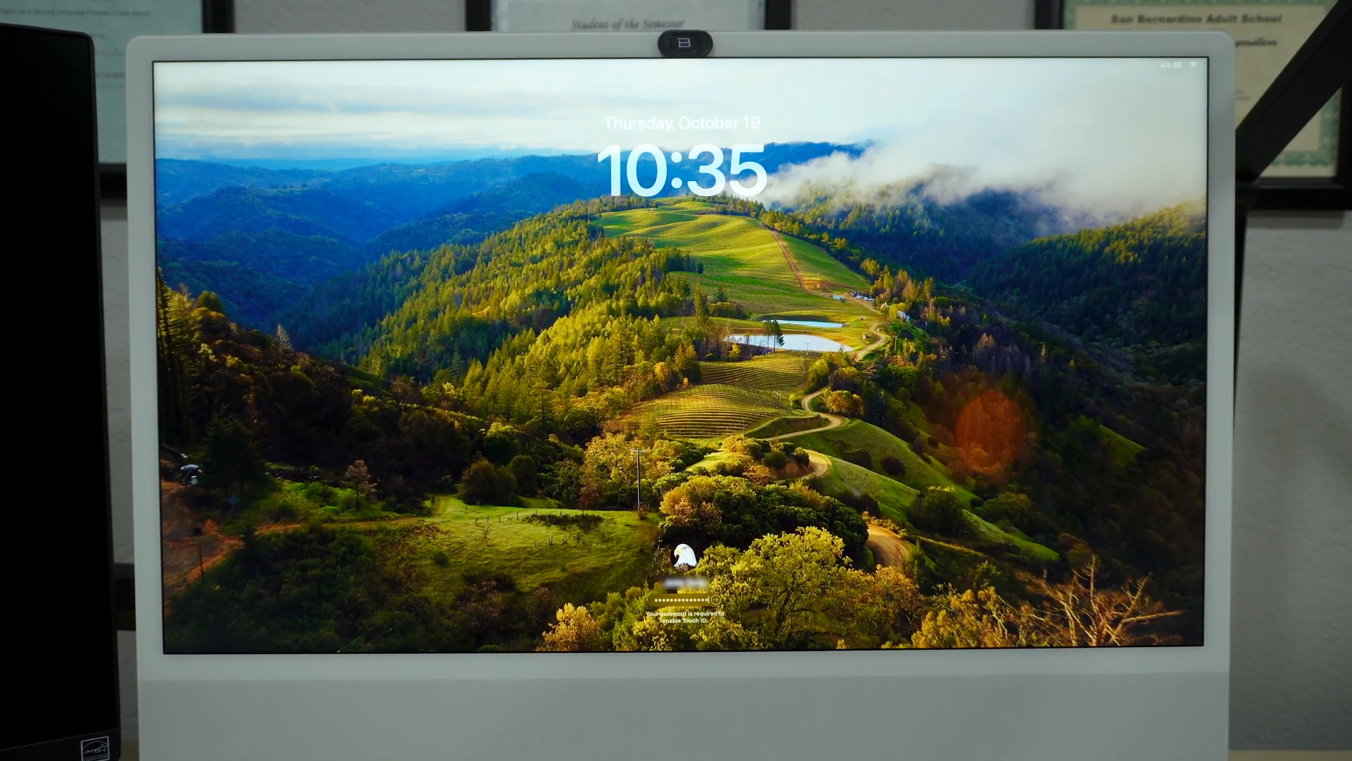